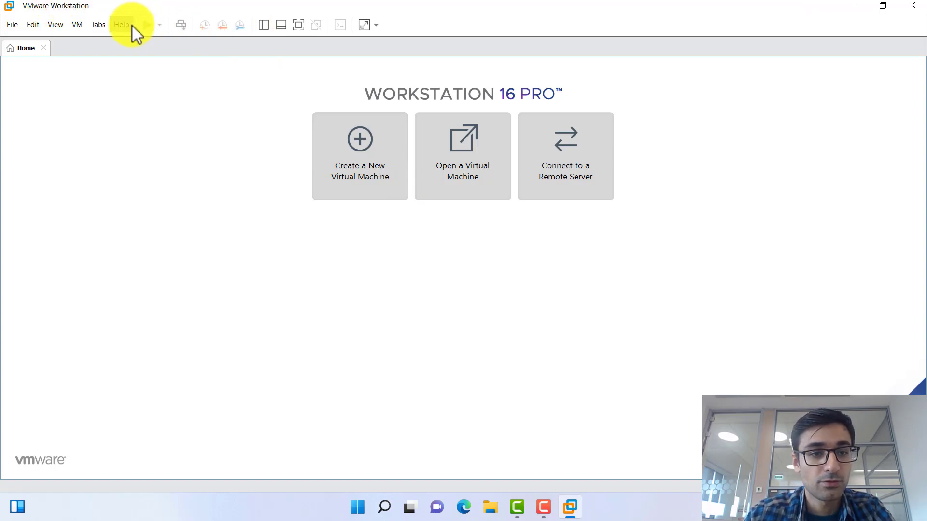
Check the installed VMware Workstation version in the product's About information.
click(126, 25)
click(161, 147)
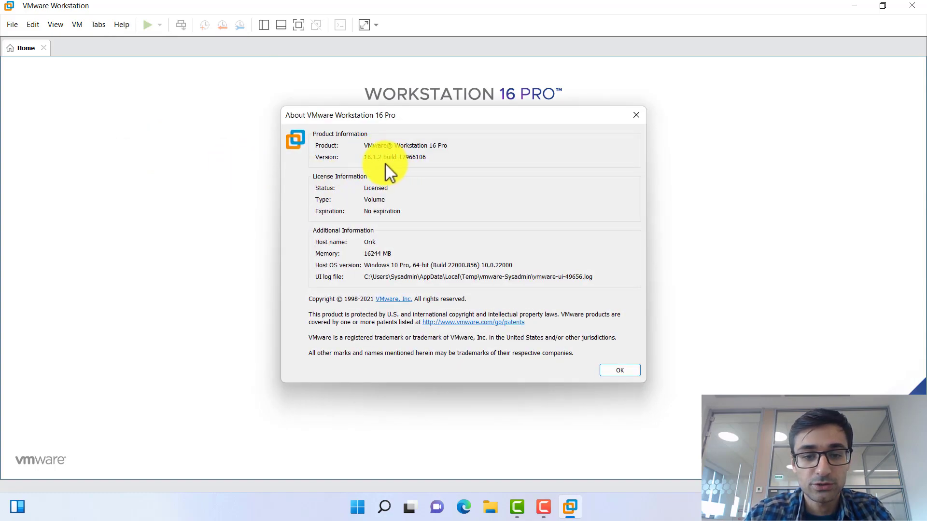
click(637, 115)
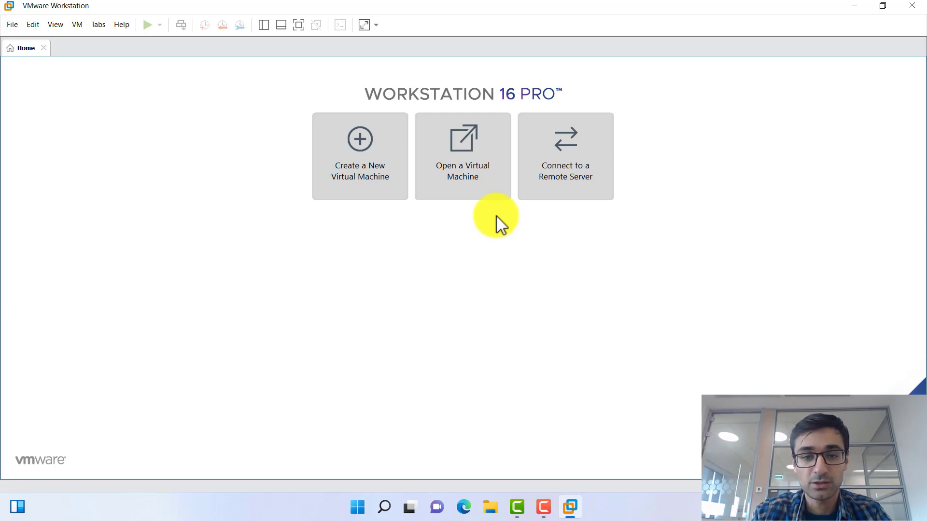
click(854, 6)
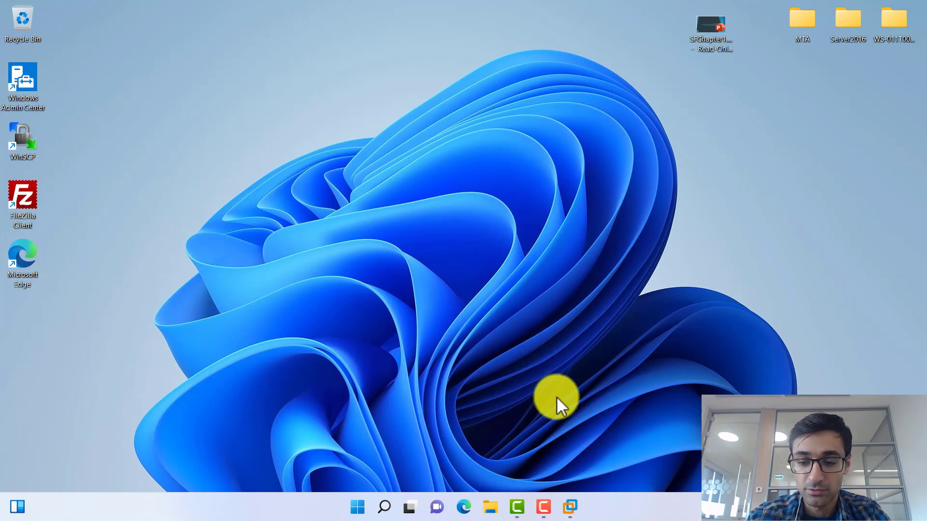
click(570, 507)
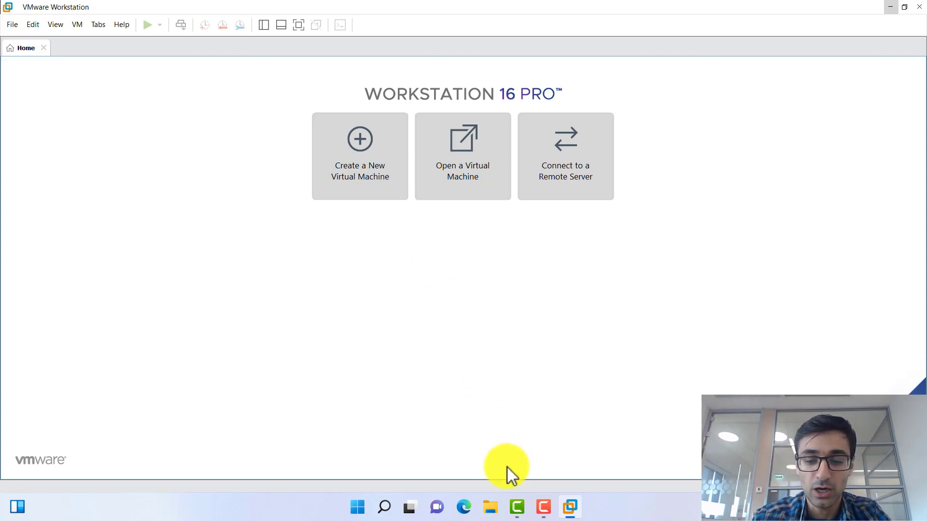
Open the Soft folder on drive Sonic (D:) in File Explorer and widen the Name column to read the full file names.
click(490, 507)
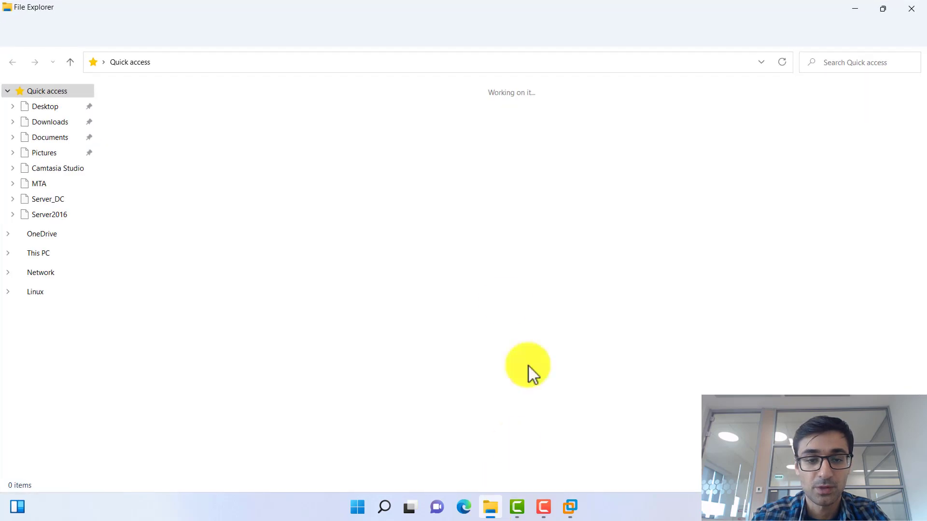
click(47, 253)
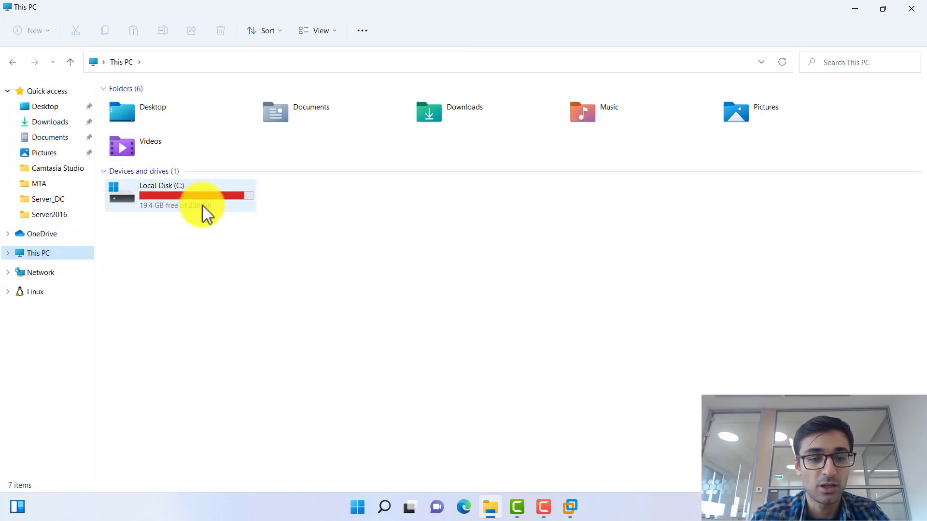
mouse_move(203, 207)
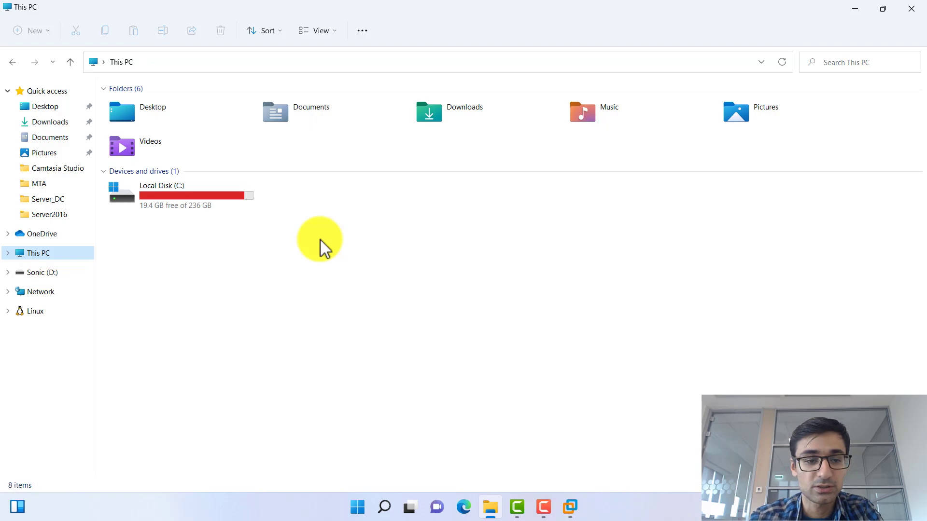
double_click(321, 199)
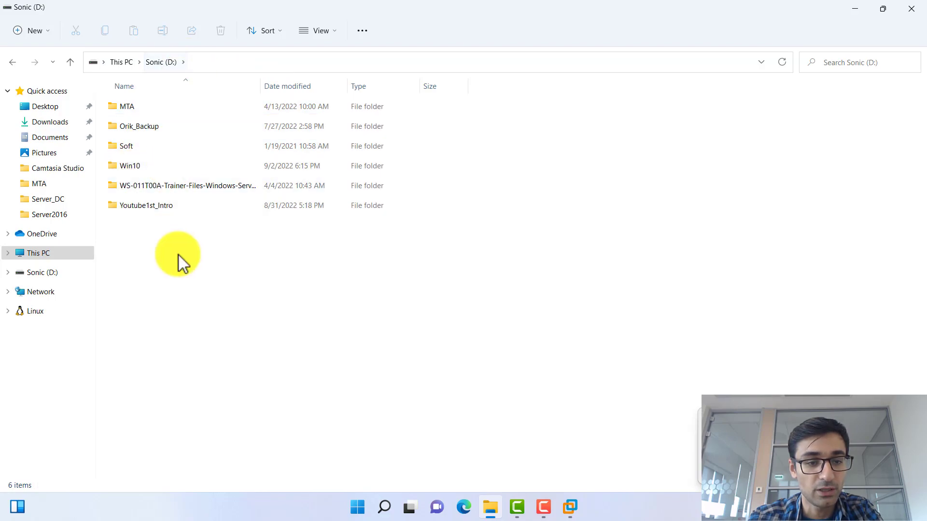
double_click(135, 152)
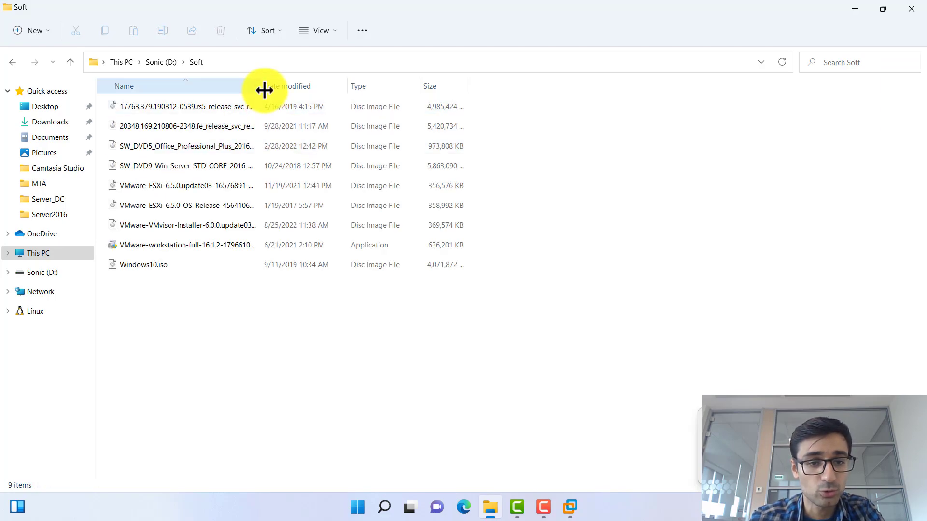
drag(264, 89, 459, 118)
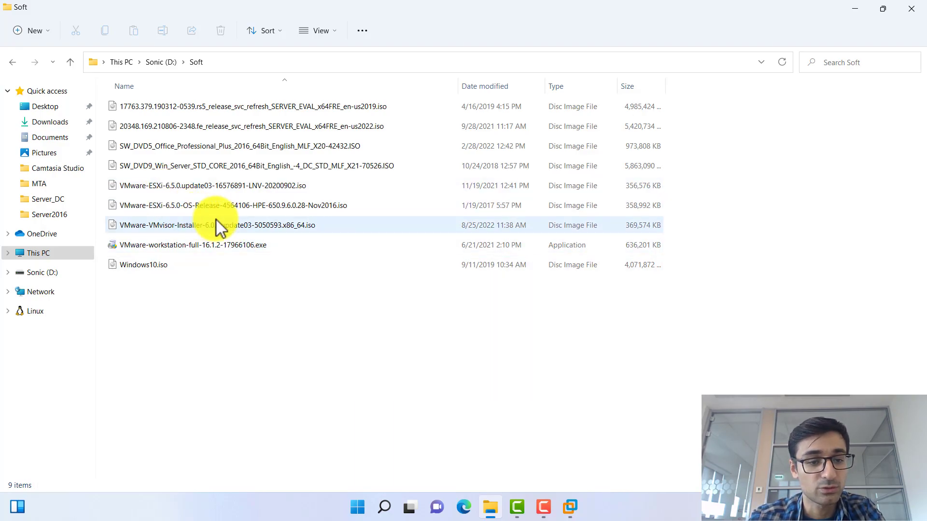
click(150, 265)
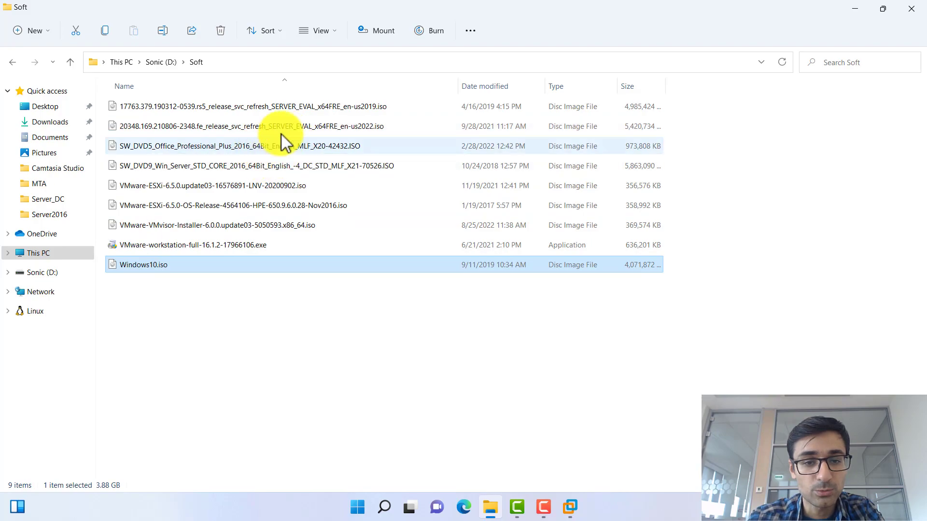
Mount the Windows Server 2022 evaluation ISO to view its contents, and eject the mounted DVD drive (E:).
right_click(371, 127)
click(416, 167)
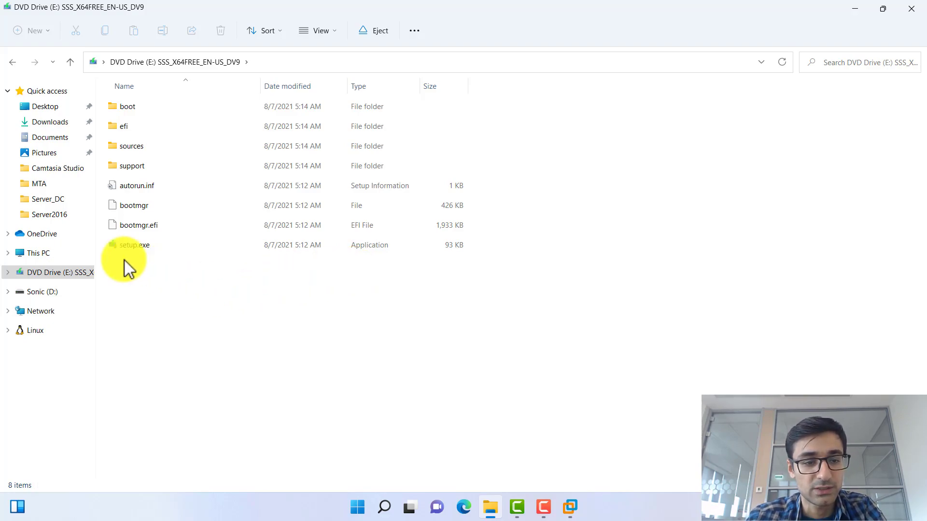
click(41, 254)
click(452, 203)
right_click(451, 202)
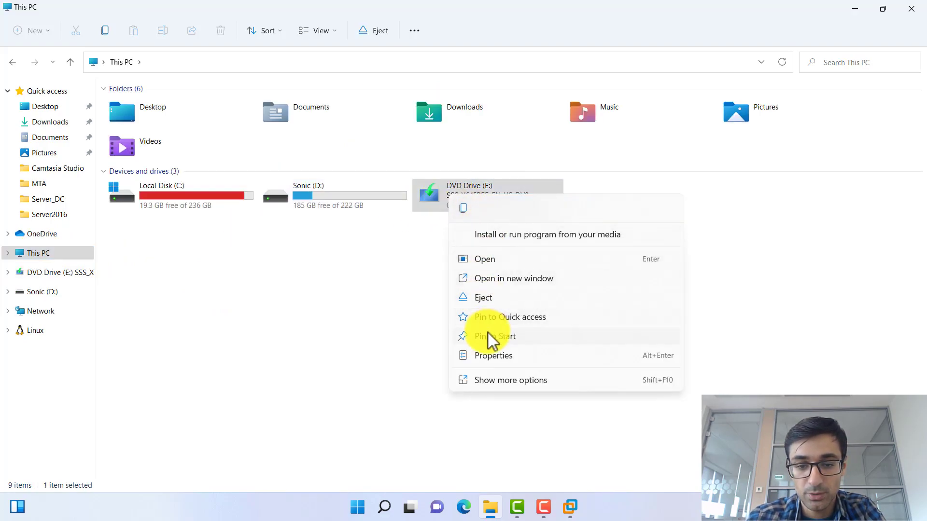
click(487, 298)
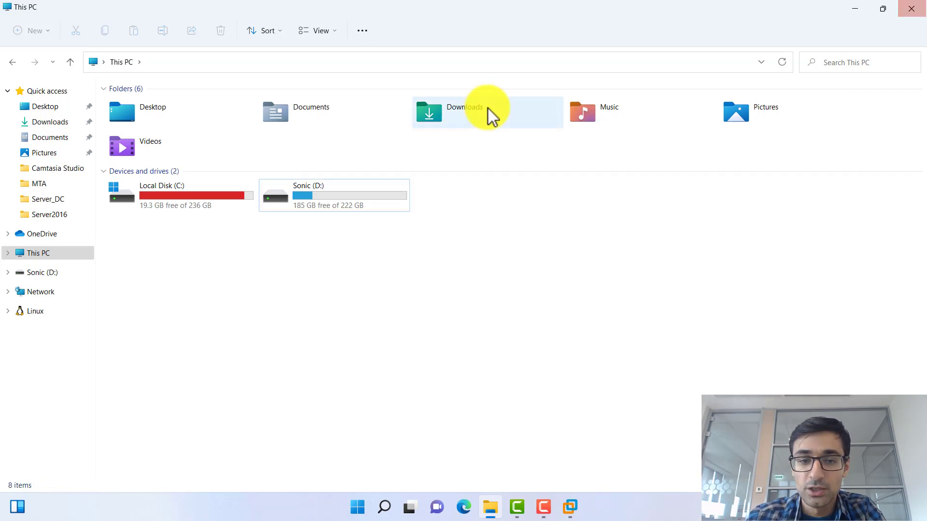
Create a folder named WindowsServer2022 on drive Sonic (D:) and close File Explorer.
double_click(312, 207)
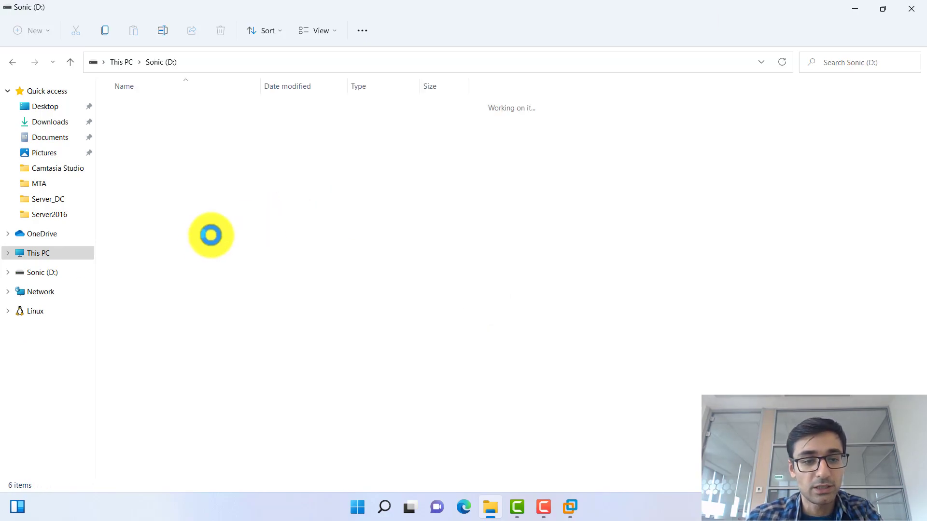
right_click(174, 274)
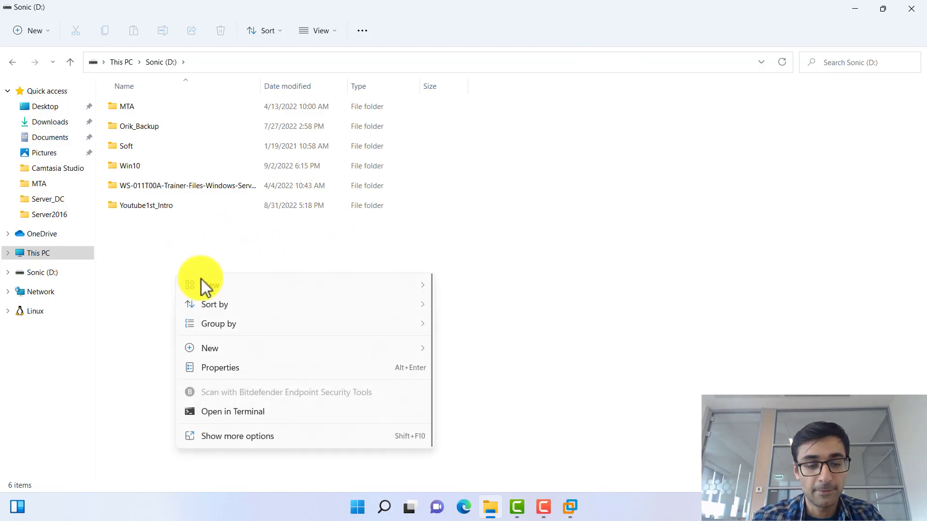
mouse_move(340, 349)
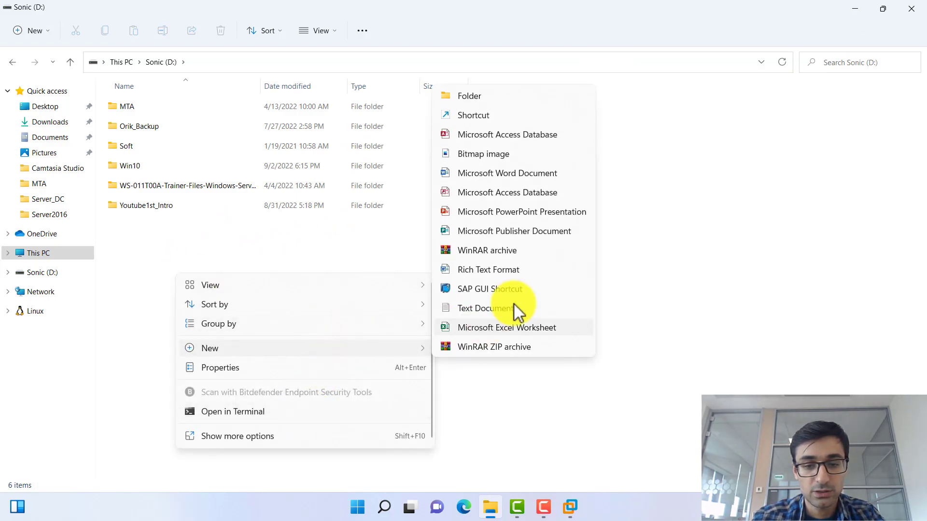
click(478, 96)
text(WindowsServer2022)
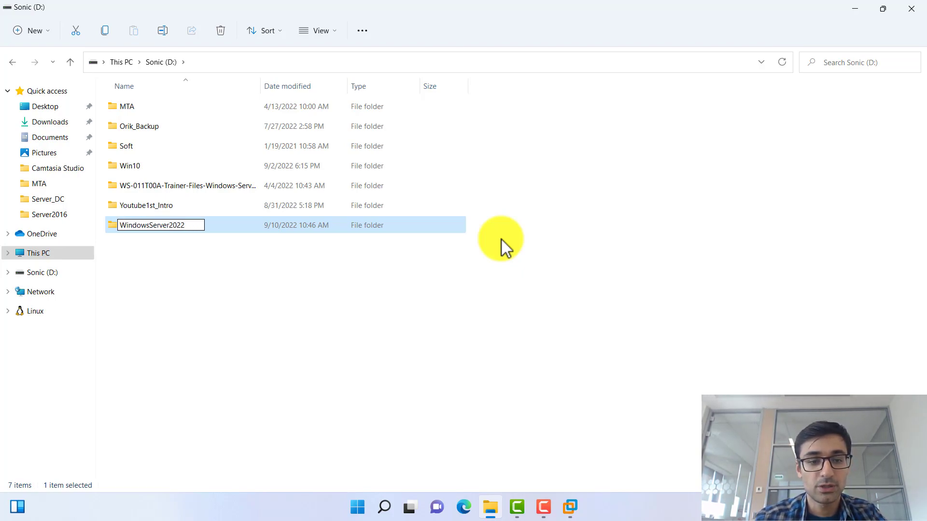
key(Return)
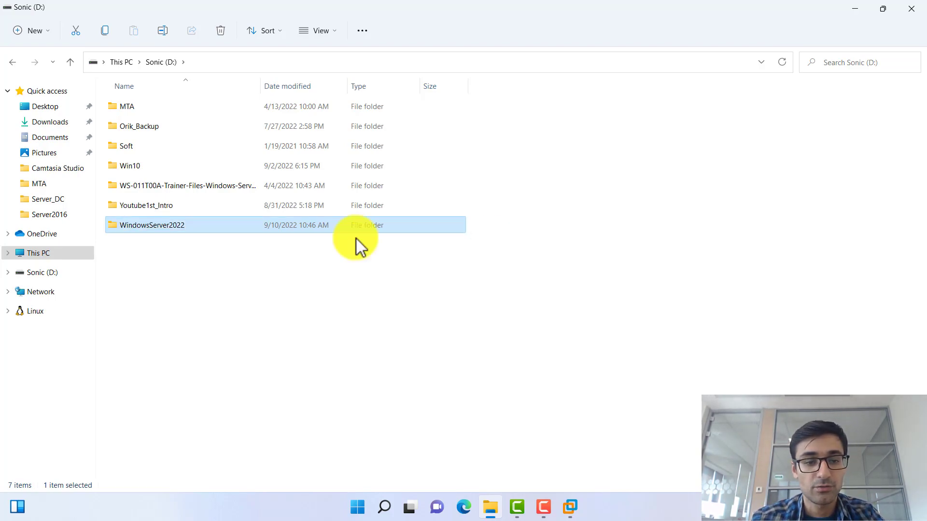
double_click(210, 233)
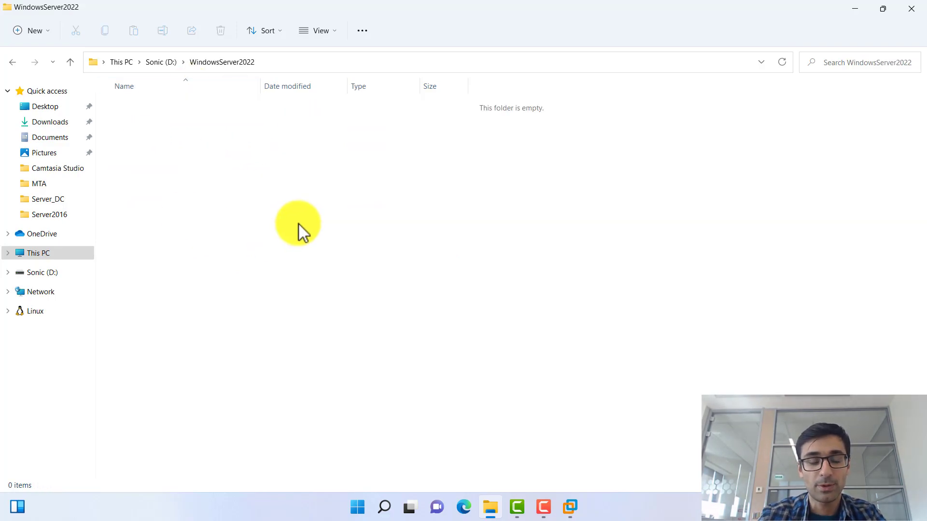
click(906, 8)
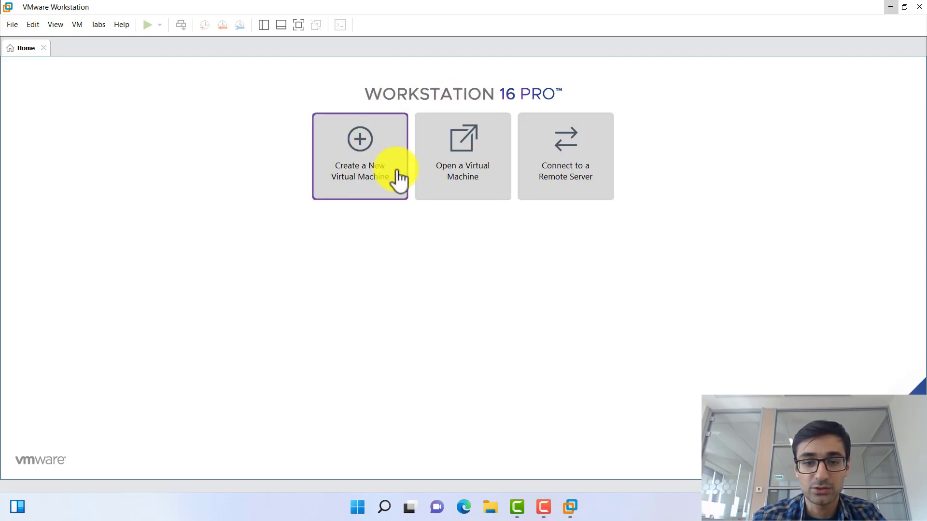
Start creating a new virtual machine with the Typical (recommended) configuration.
click(357, 173)
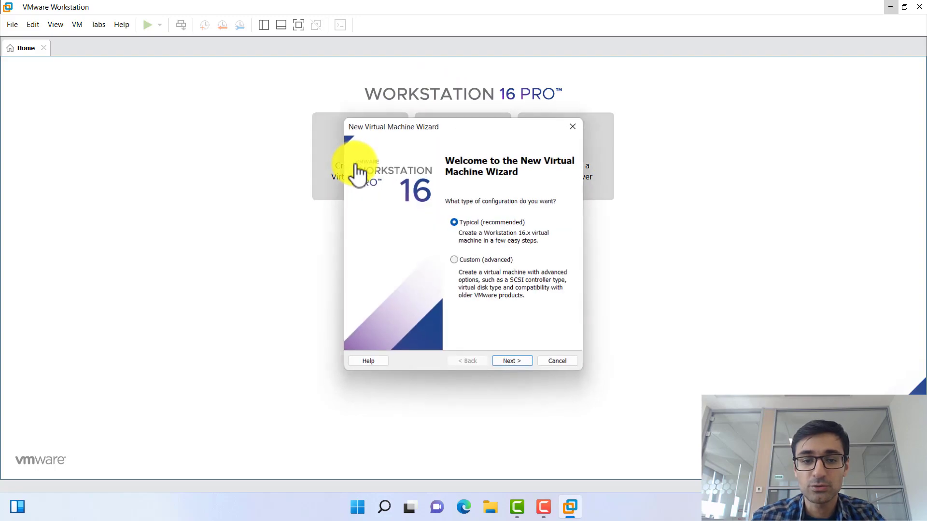
drag(420, 132, 381, 116)
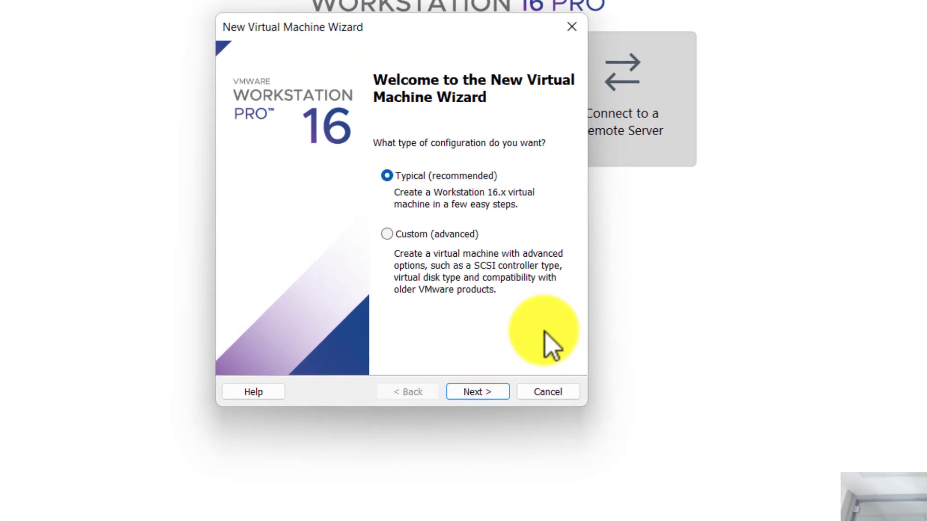
click(476, 391)
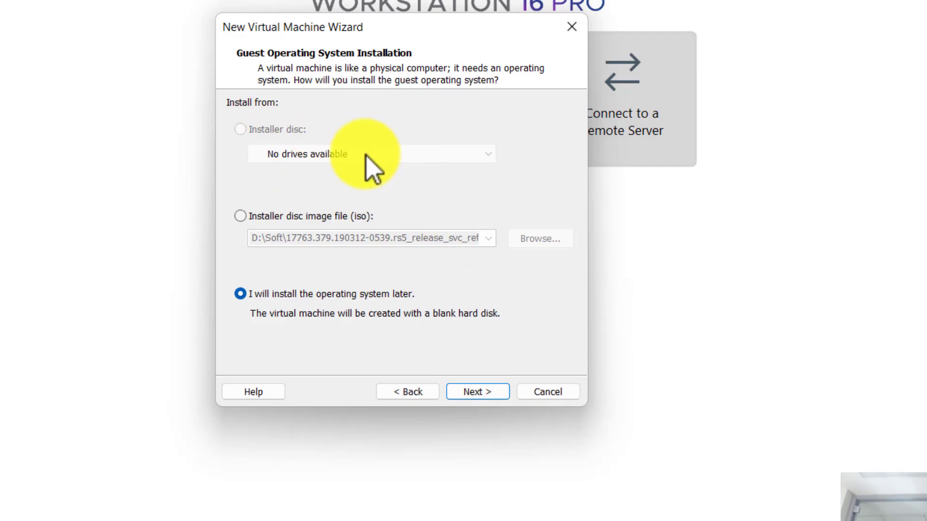
Choose to install the operating system later, so the virtual machine gets a blank hard disk.
click(296, 216)
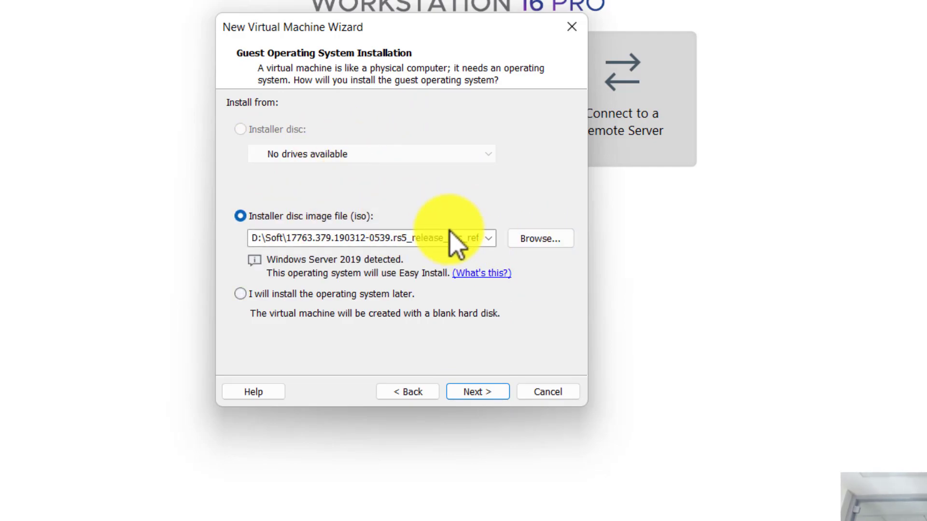
click(357, 294)
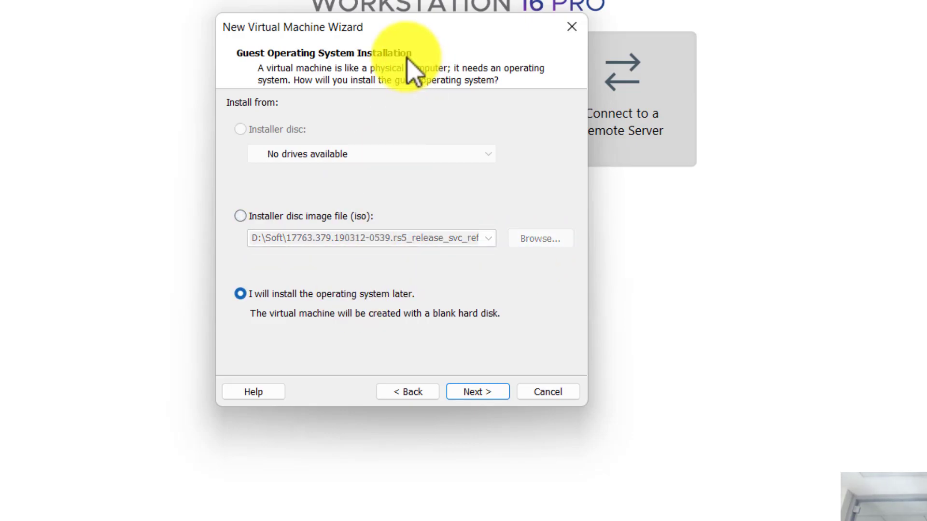
drag(387, 41, 367, 0)
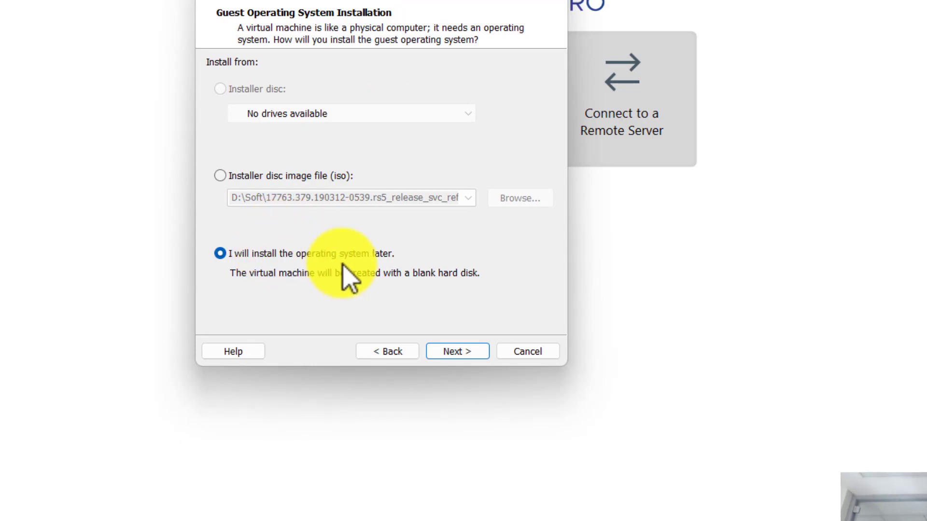
click(279, 177)
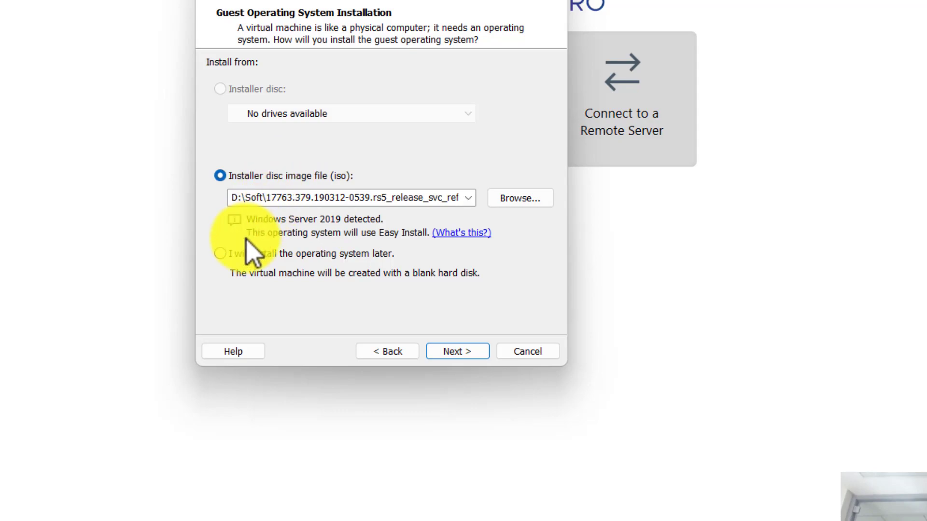
click(250, 253)
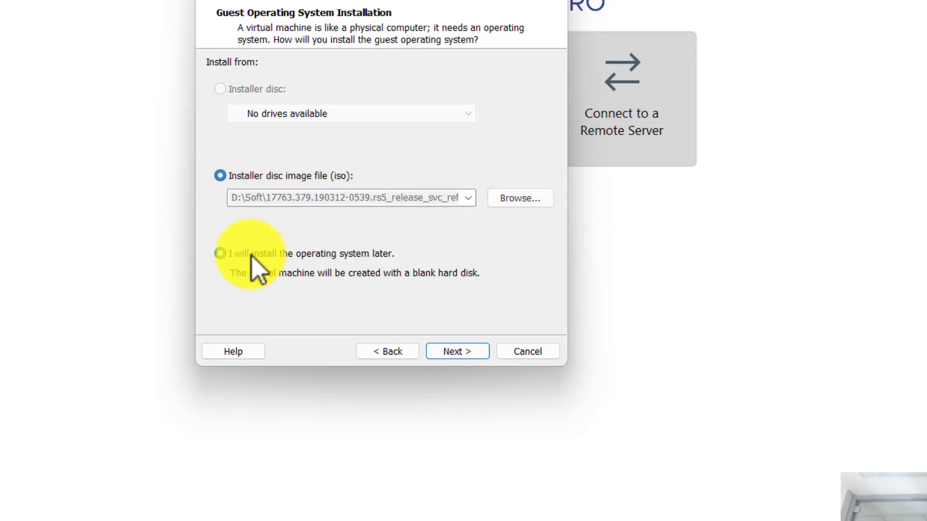
click(446, 351)
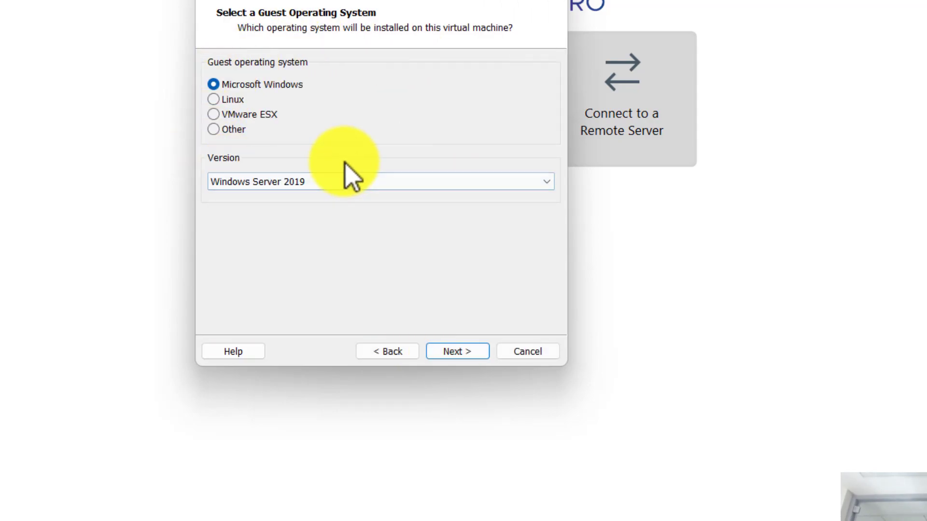
Set the guest operating system to Microsoft Windows, version Windows Server 2019.
click(299, 183)
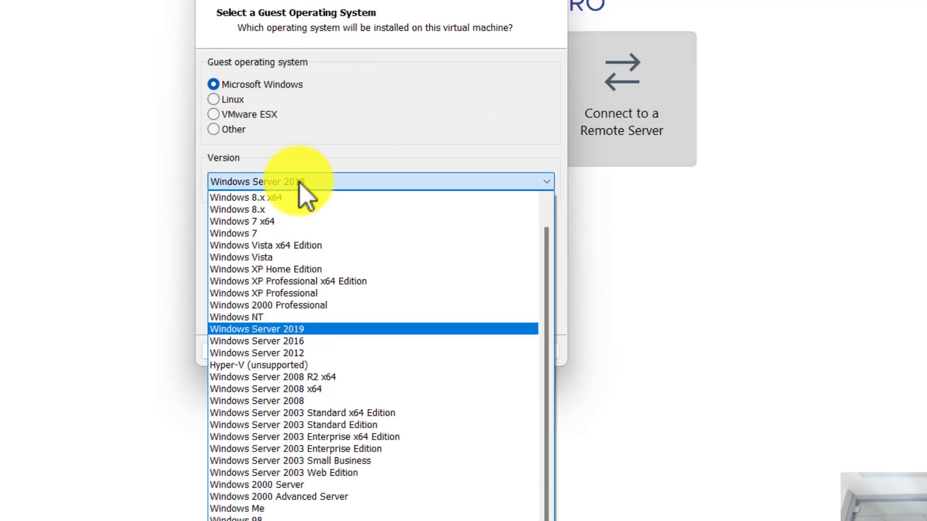
click(282, 330)
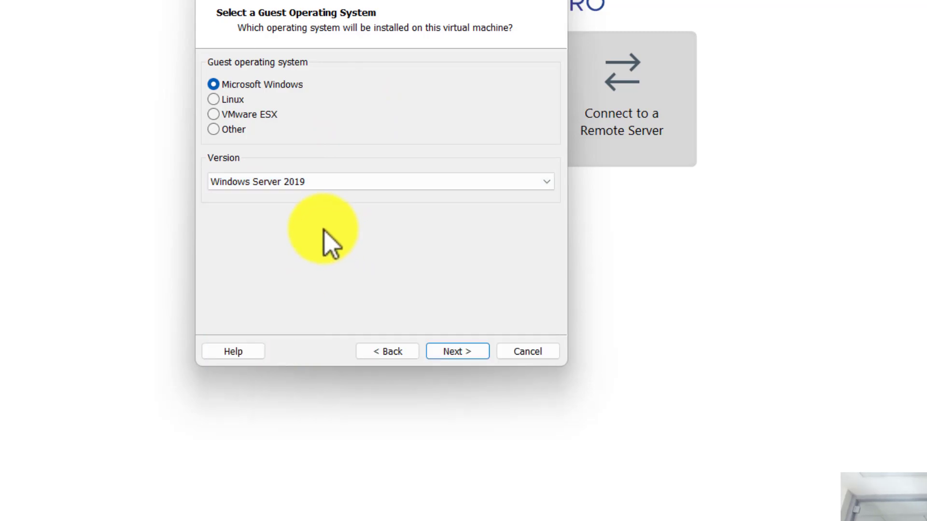
click(447, 351)
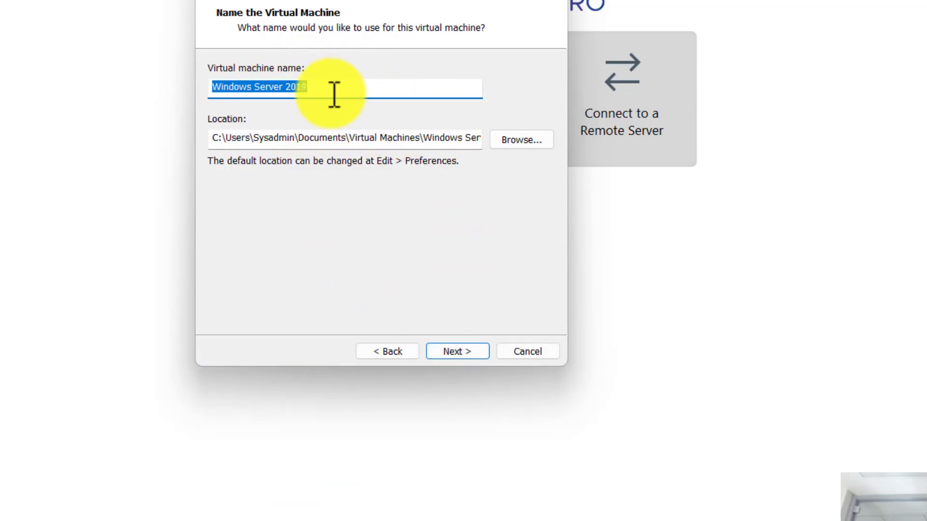
Name the virtual machine Windows Server 2022.
click(337, 93)
key(BackSpace)
key(BackSpace)
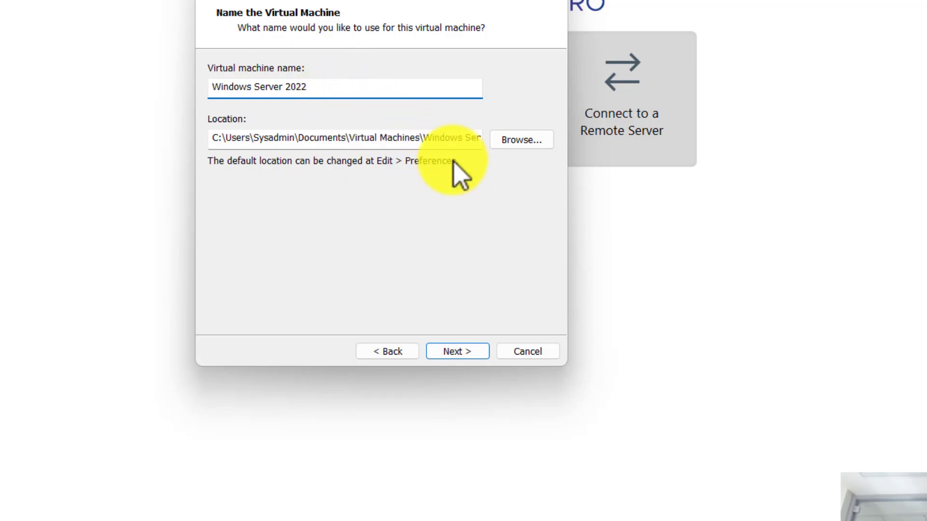
Set the virtual machine's location to the existing folder D:\WindowsServer2022 and proceed to the disk settings.
click(506, 139)
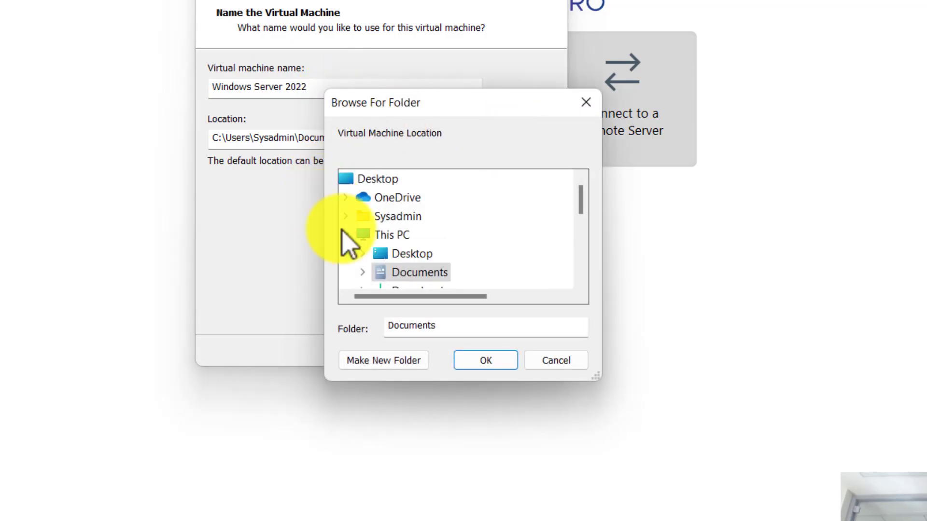
drag(581, 204, 580, 239)
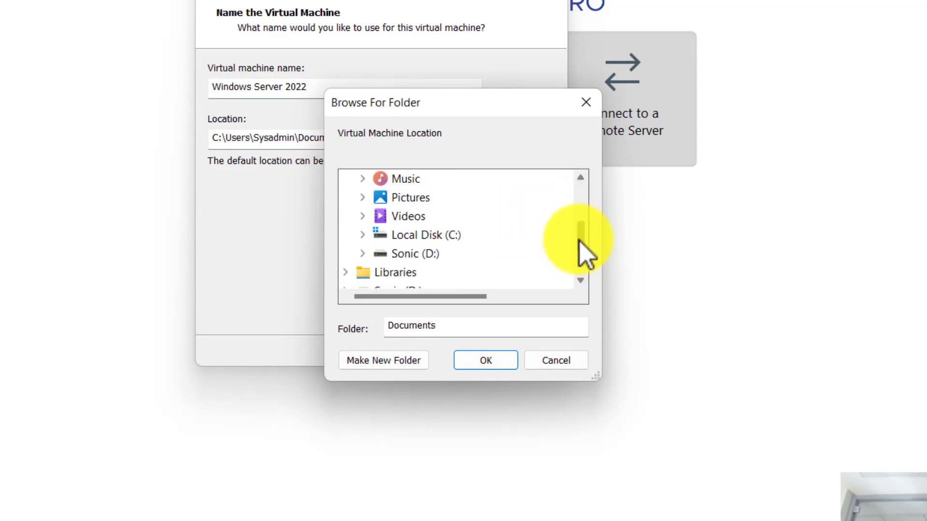
click(410, 254)
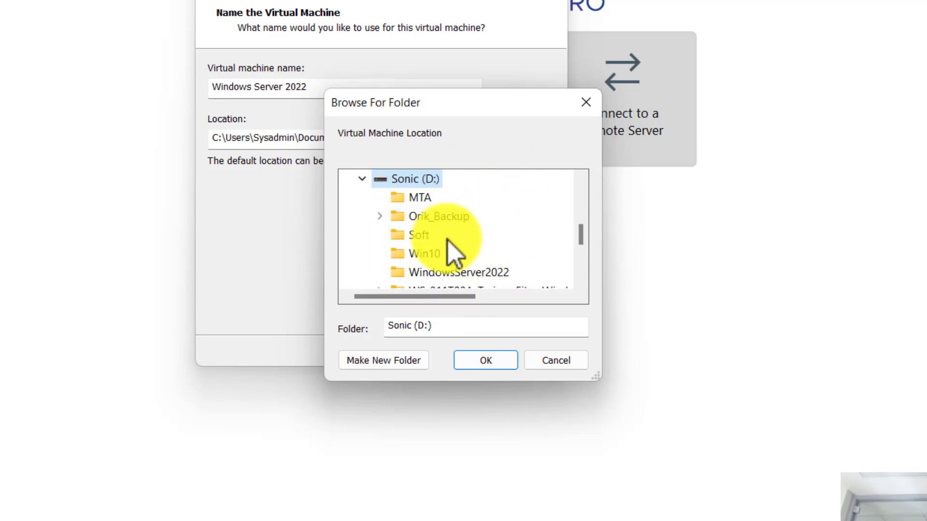
click(463, 273)
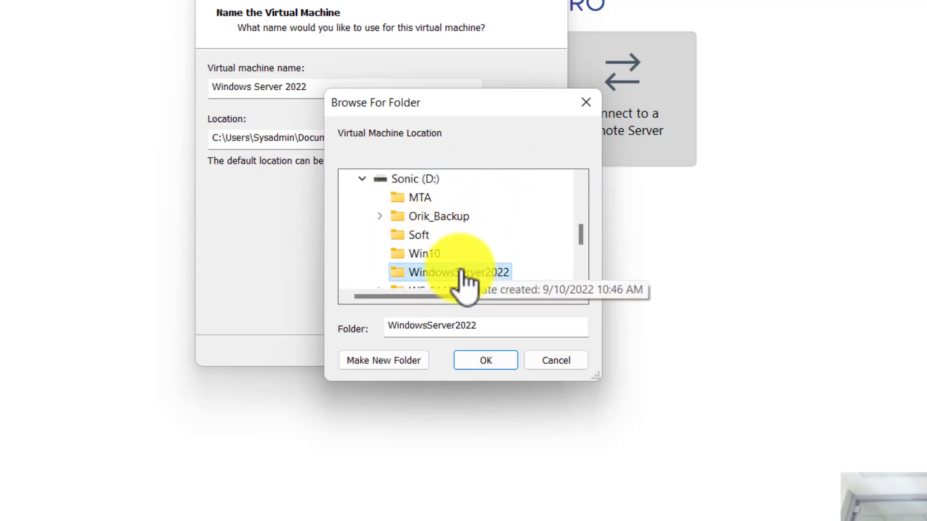
click(475, 363)
drag(340, 138, 219, 136)
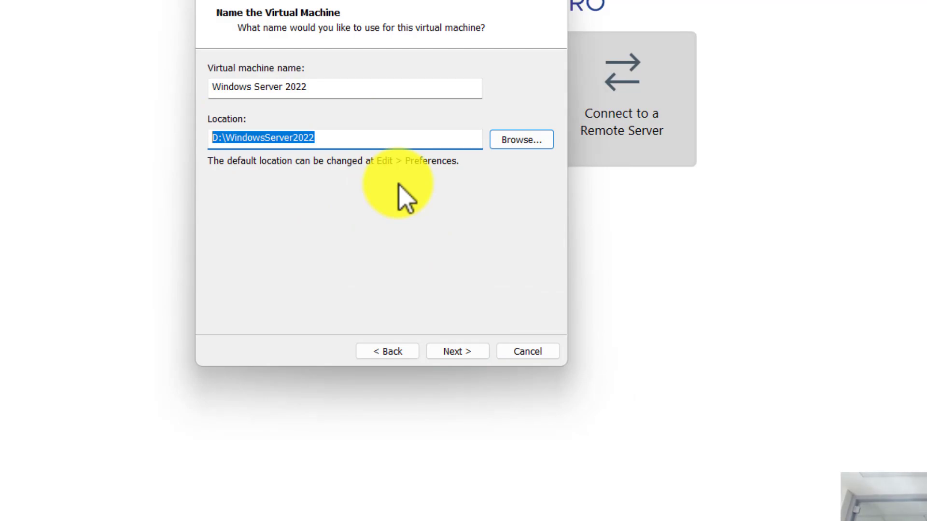
click(443, 352)
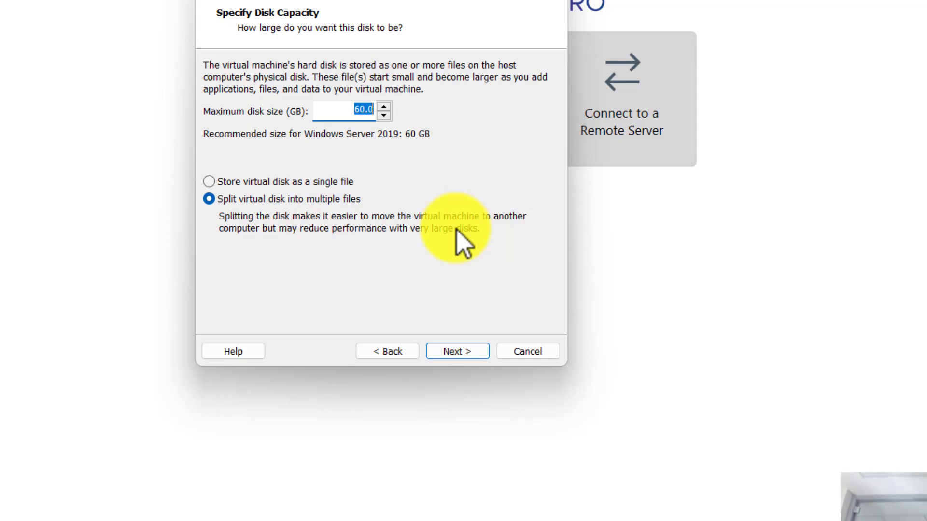
Set the maximum disk size to 50 GB and store the virtual disk as a single file.
text(50)
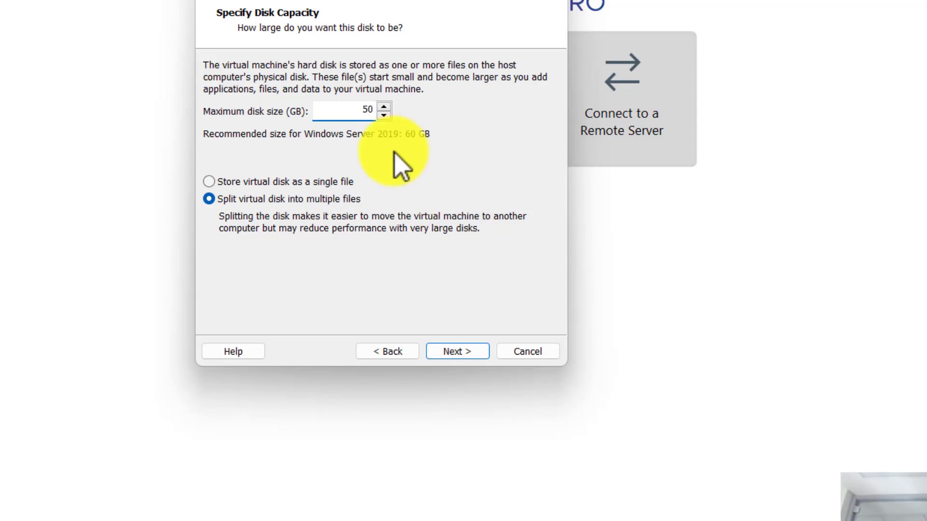
click(275, 182)
click(267, 198)
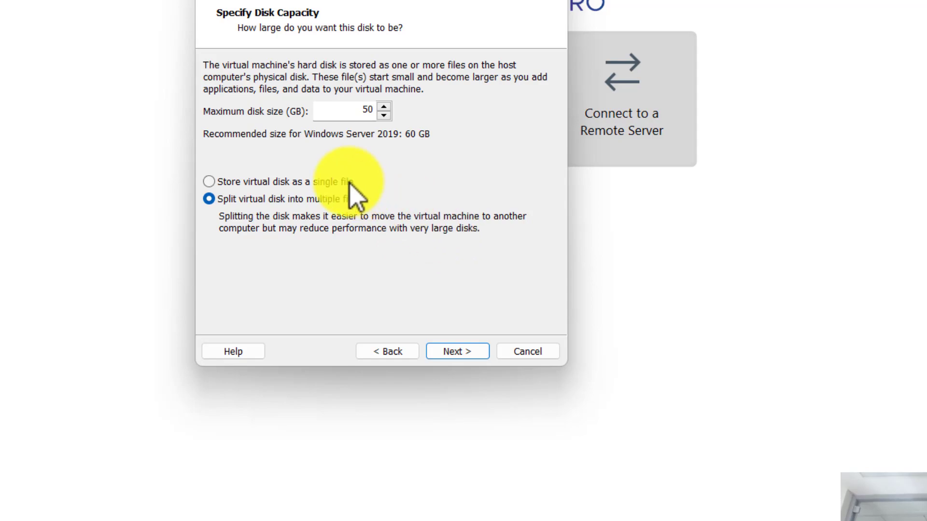
click(337, 182)
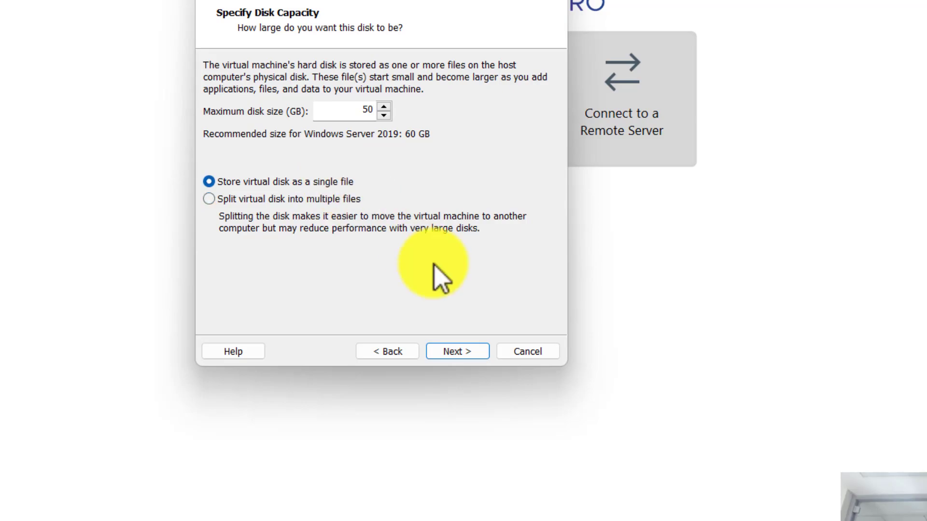
click(456, 352)
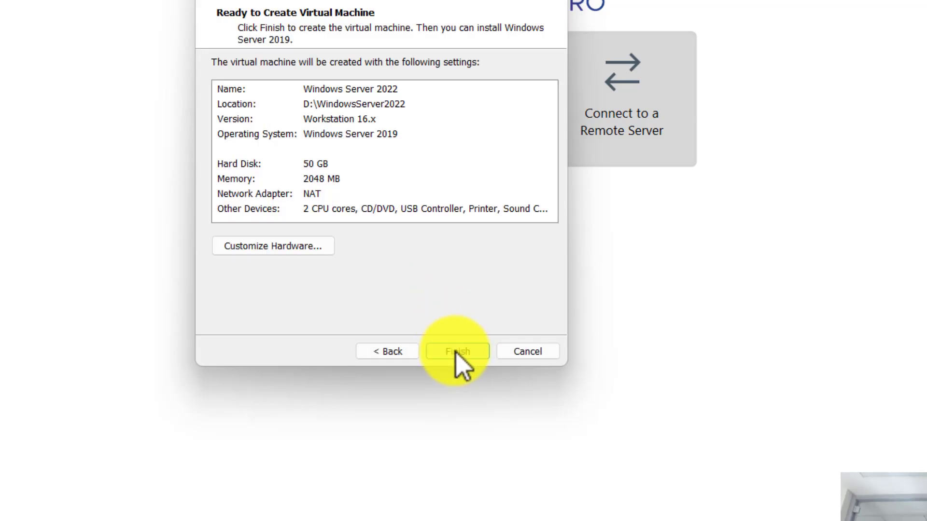
click(446, 354)
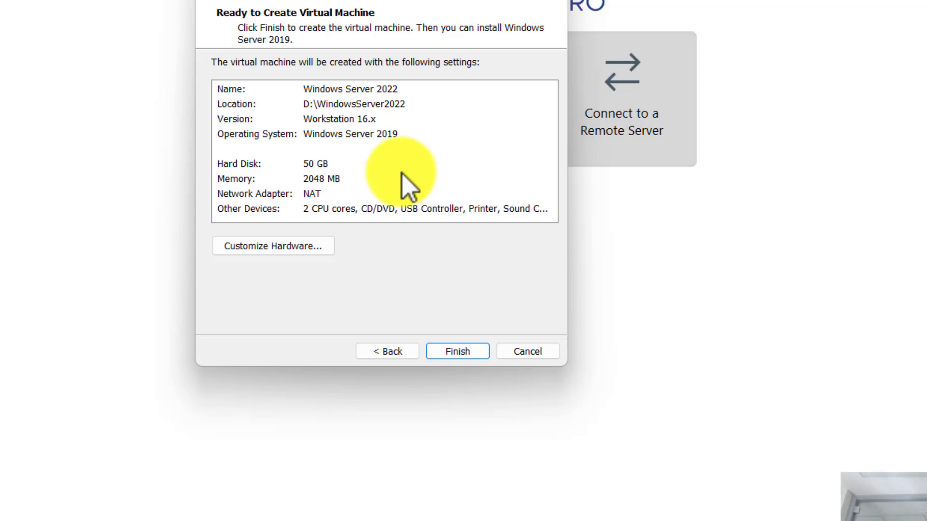
Customize the virtual machine's hardware, setting its memory to 4096 MB.
click(293, 248)
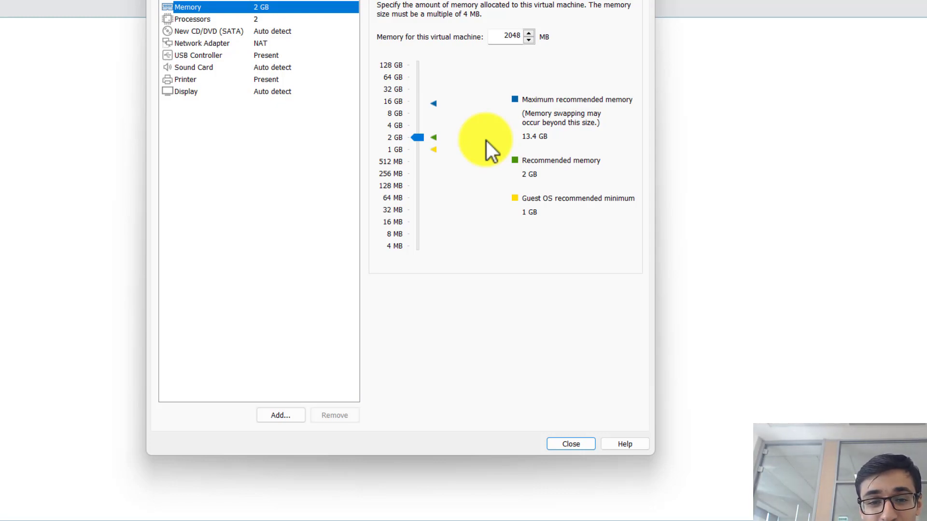
click(419, 139)
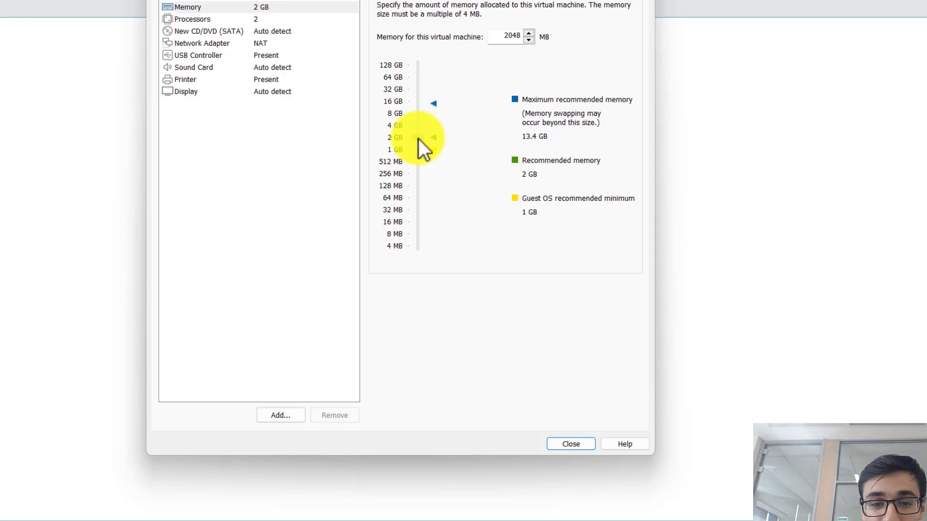
drag(419, 139, 415, 126)
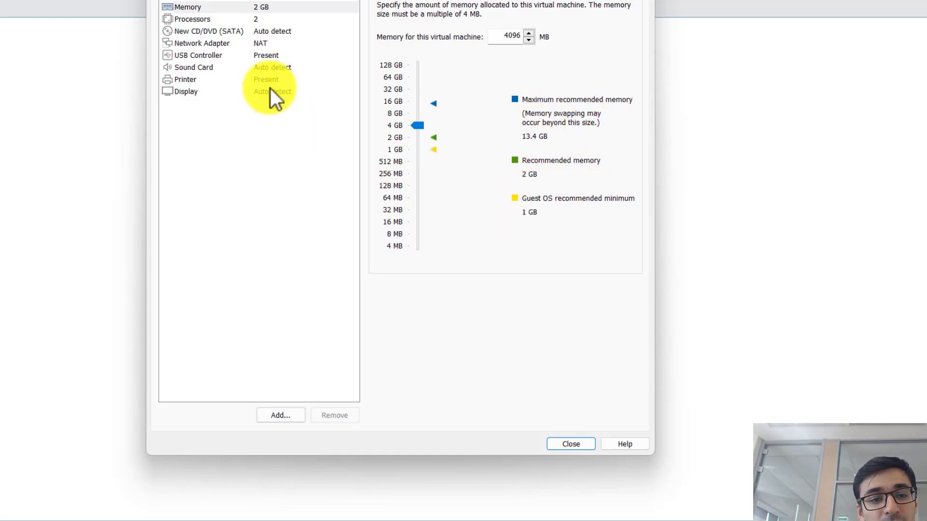
Configure the virtual machine's CPU with 1 processor and 2 cores per processor.
click(201, 29)
click(202, 20)
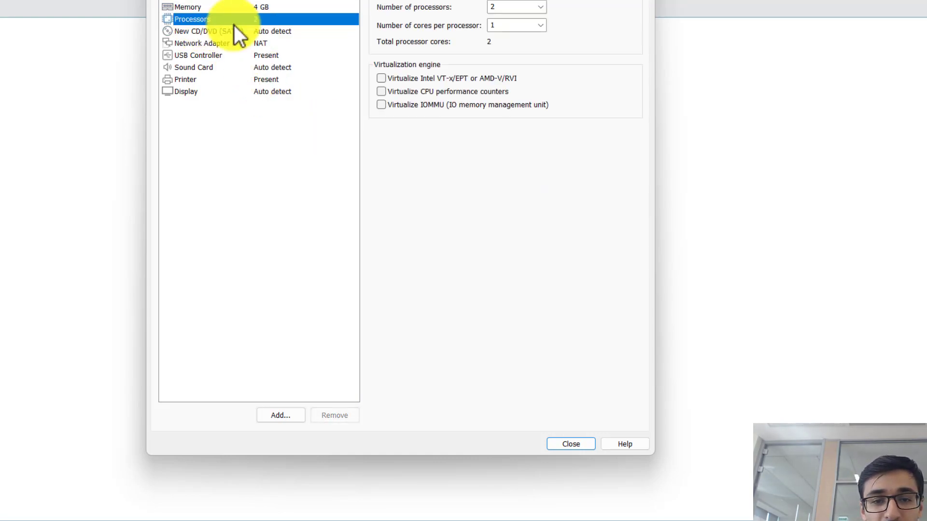
click(540, 11)
click(519, 20)
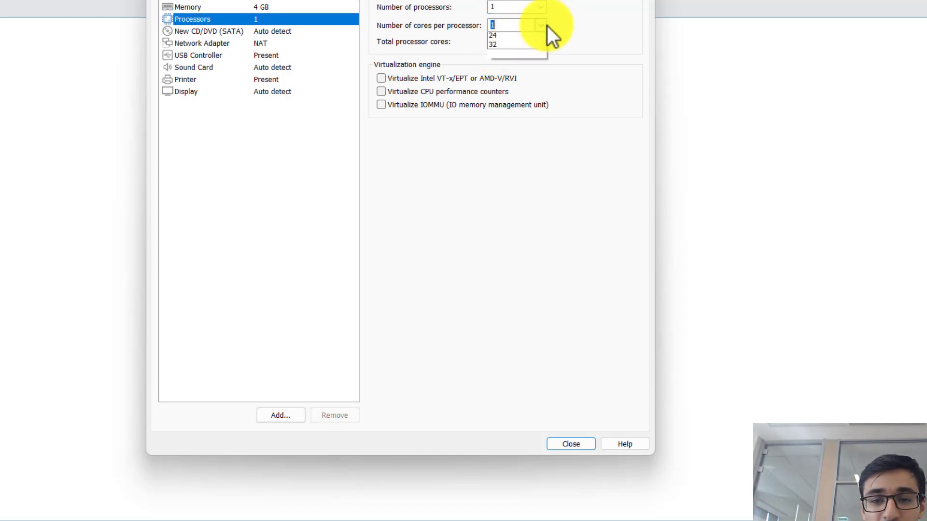
click(542, 25)
click(524, 47)
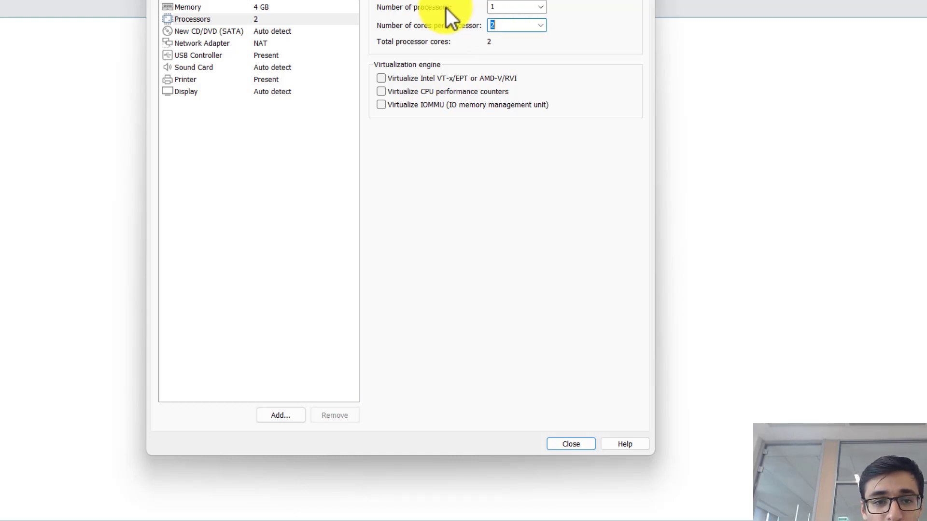
Connect the CD/DVD drive to the 20348.169.210806-2348 SERVER_EVAL ISO image file stored in D:\Soft.
click(224, 31)
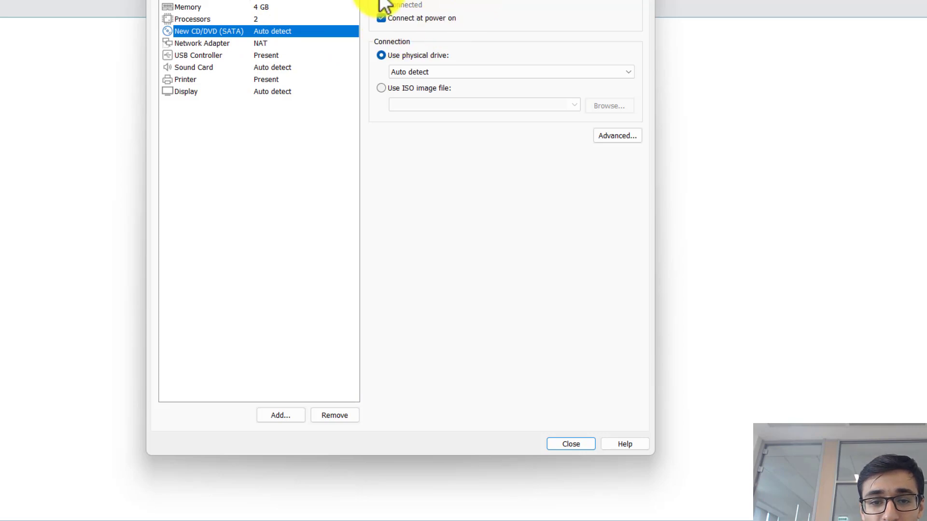
click(403, 88)
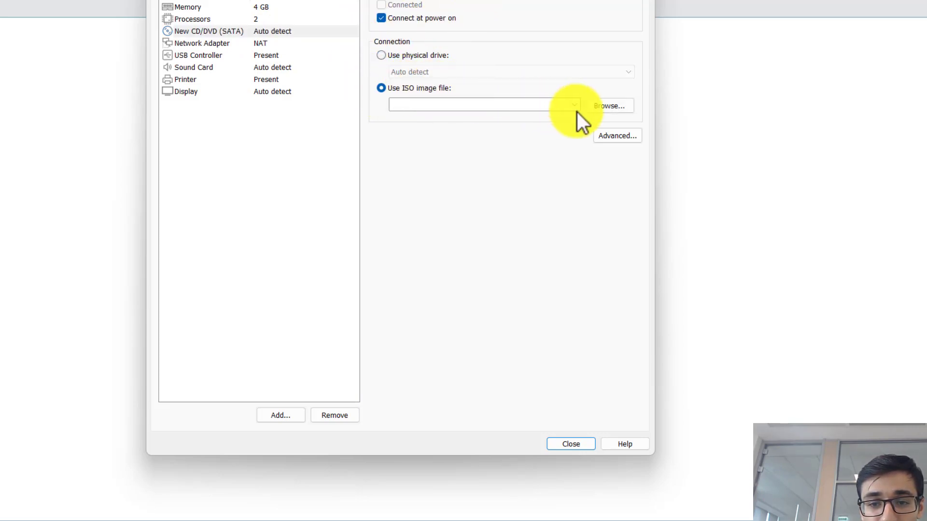
click(435, 57)
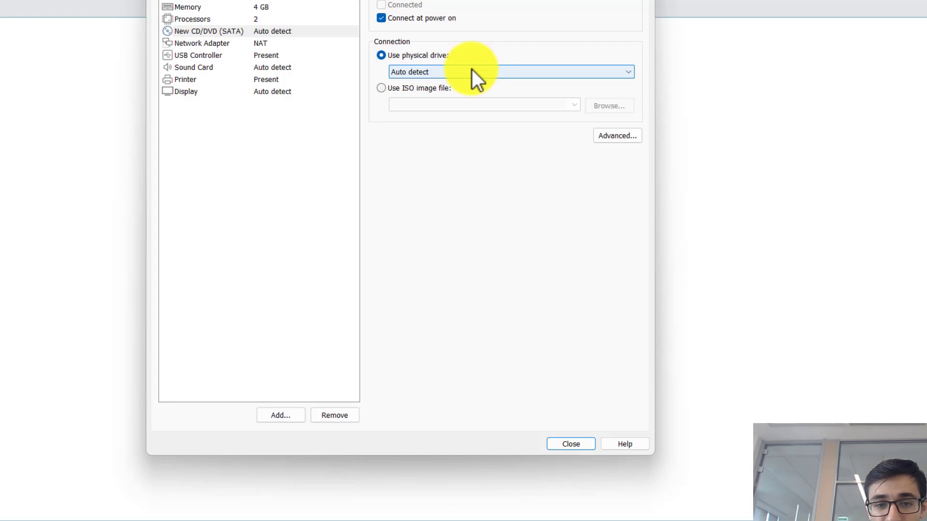
click(423, 91)
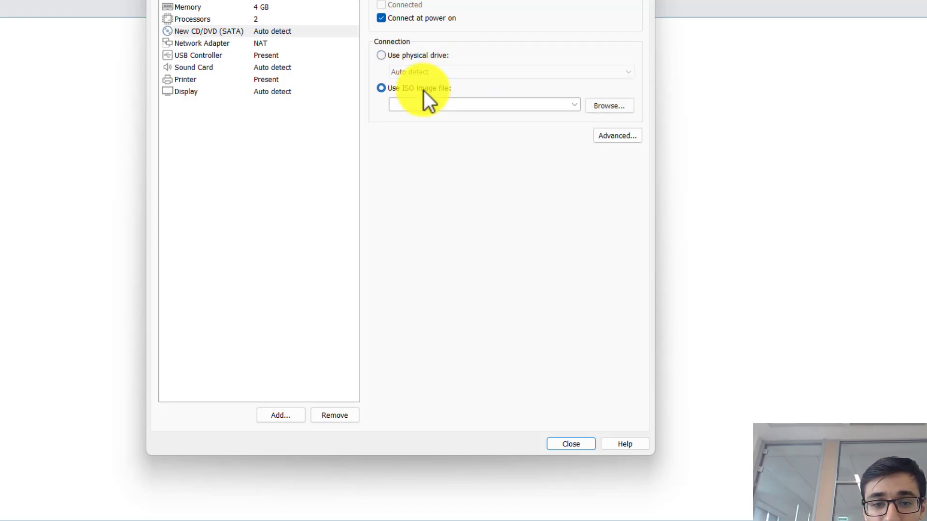
click(603, 109)
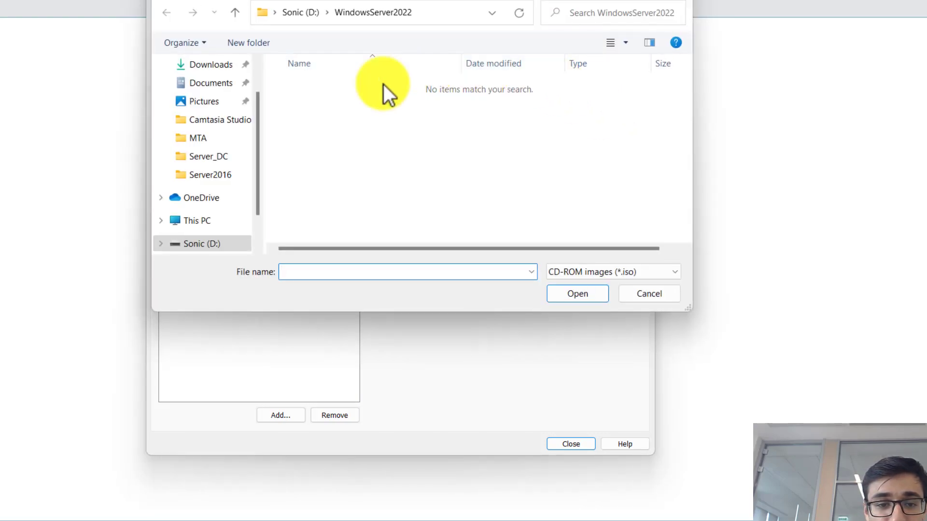
click(206, 243)
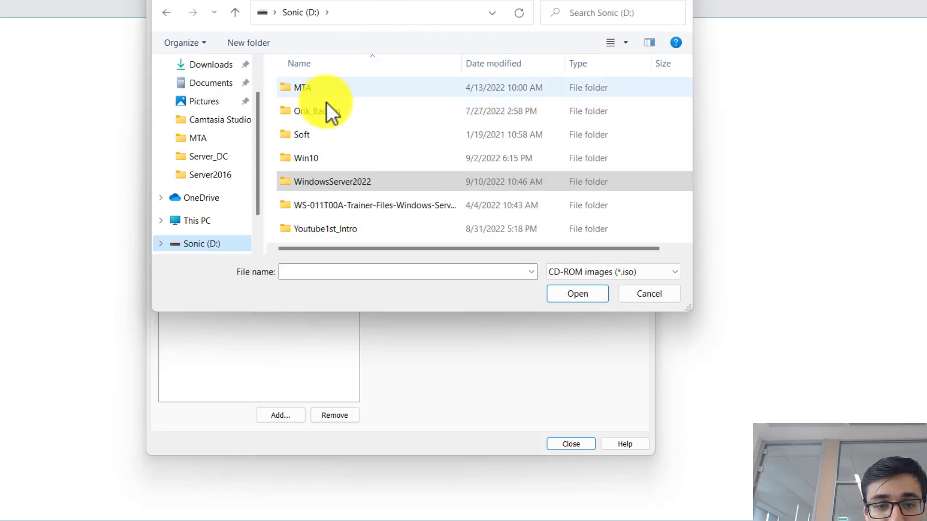
double_click(302, 134)
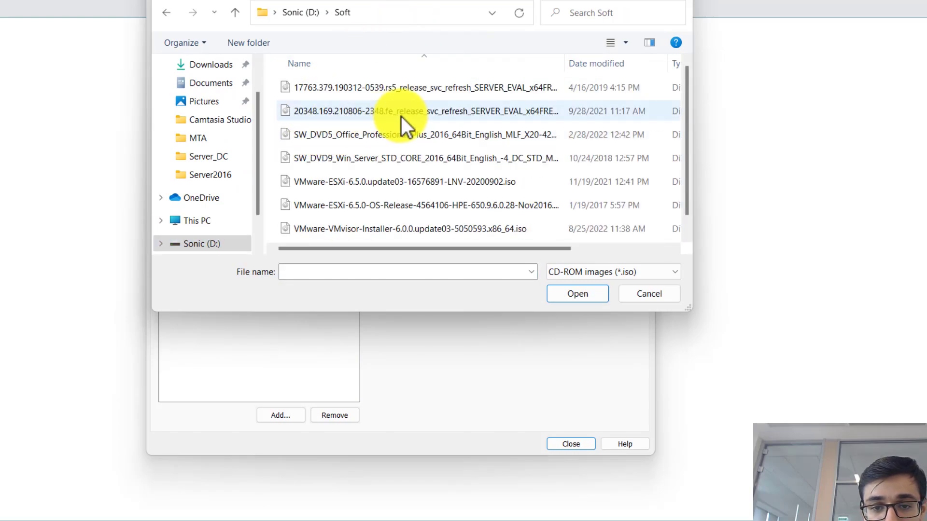
click(430, 114)
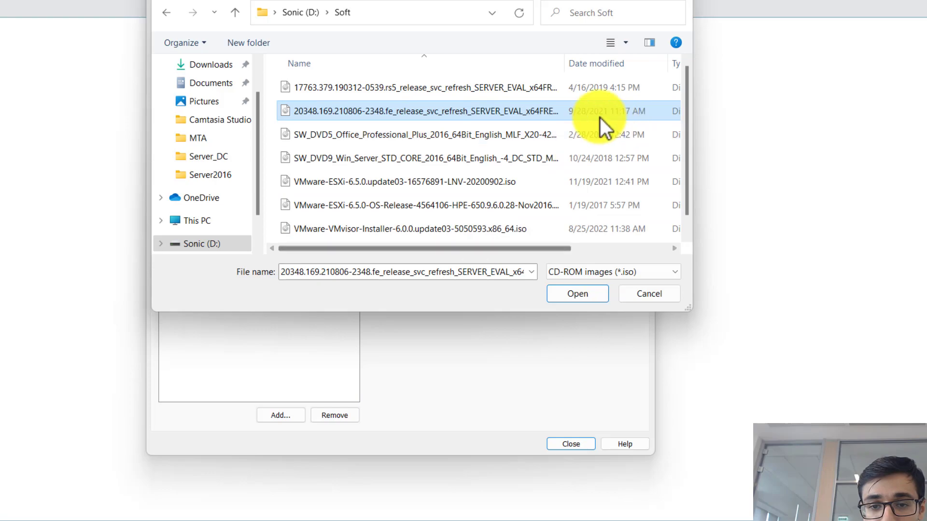
drag(563, 63, 651, 83)
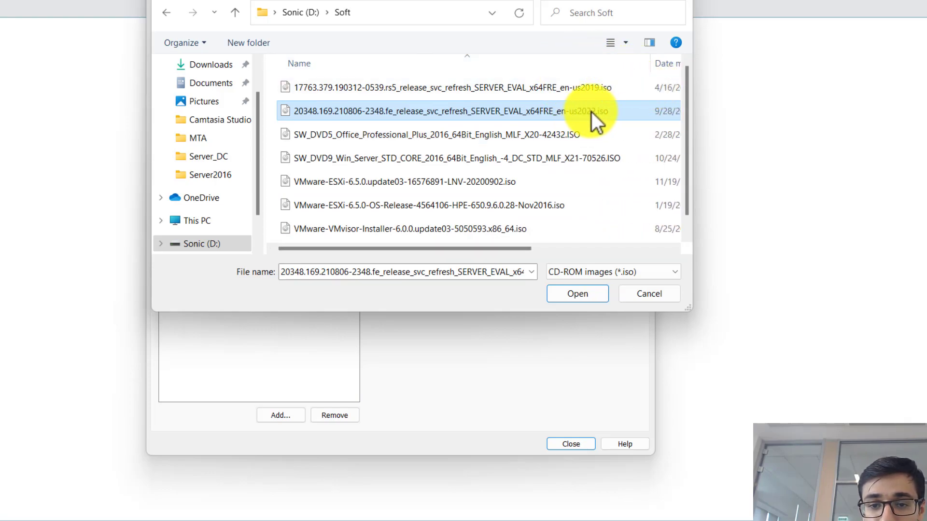
click(567, 299)
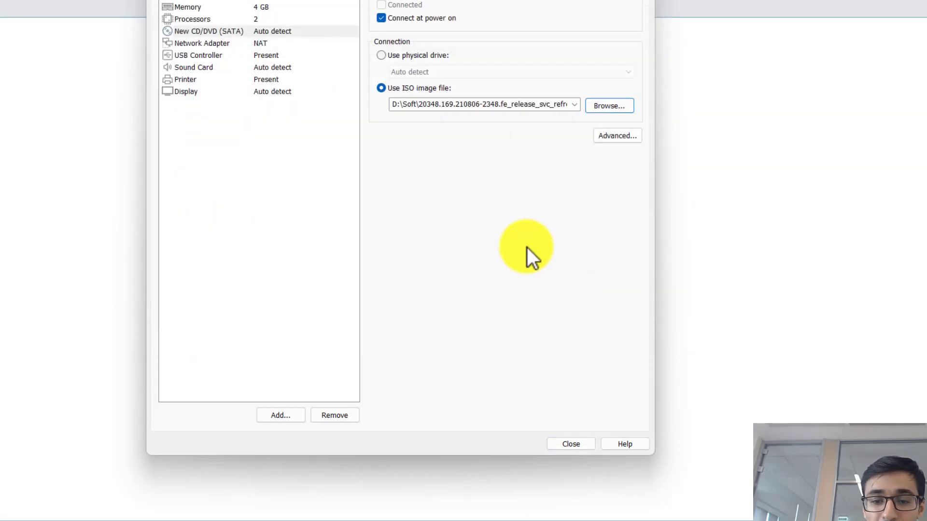
Review the network adapter, USB controller, sound card, printer and display settings, and recheck the memory, processor and CD/DVD settings.
click(199, 44)
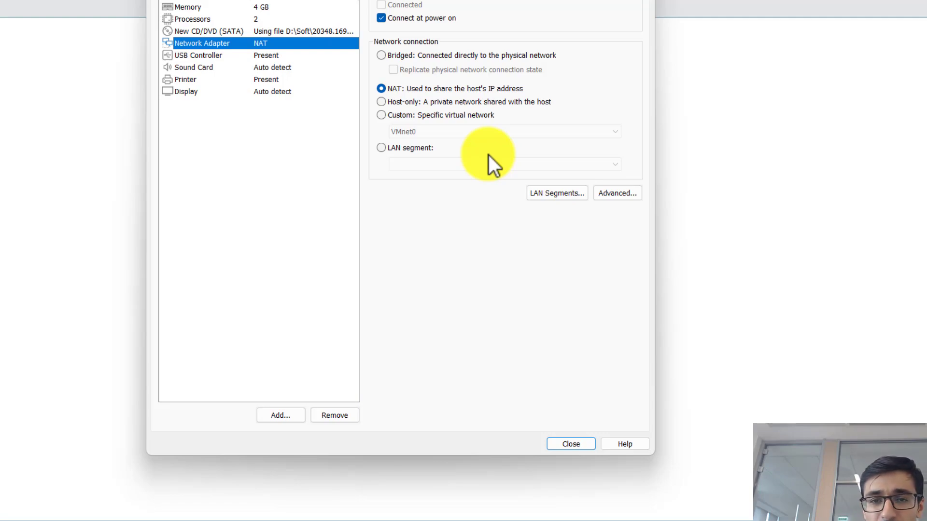
click(191, 56)
click(183, 69)
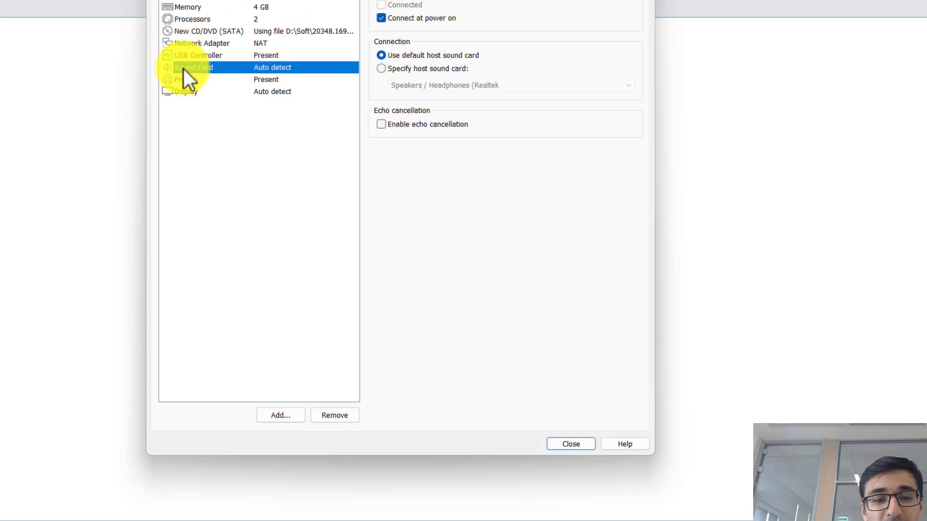
click(190, 81)
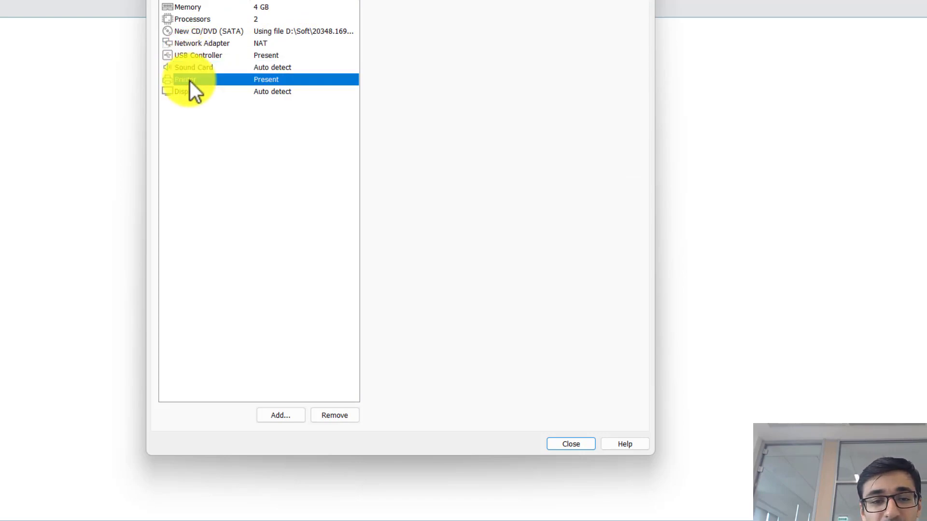
click(190, 93)
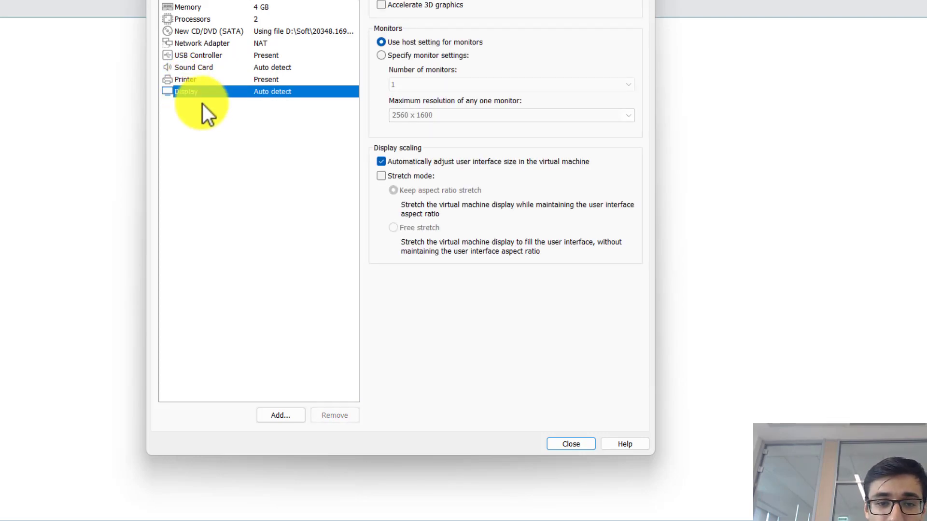
click(193, 6)
click(193, 19)
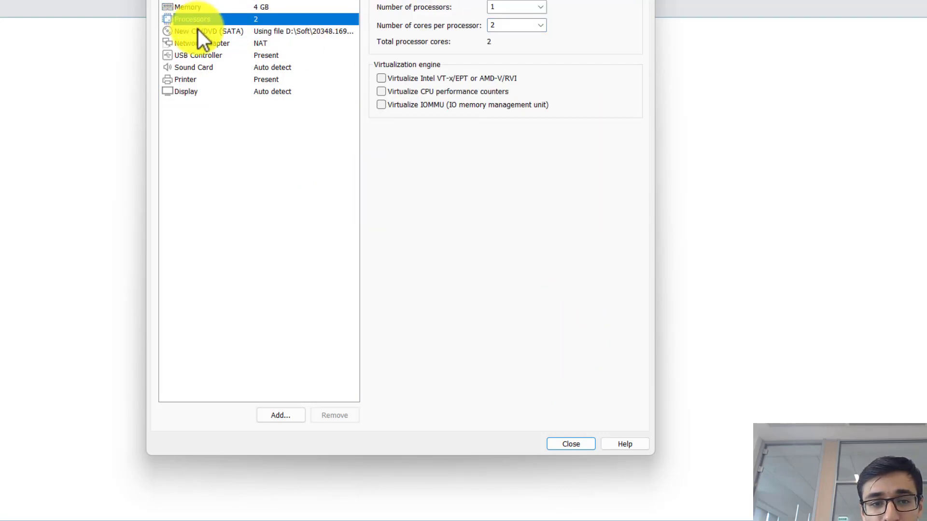
click(198, 31)
click(205, 43)
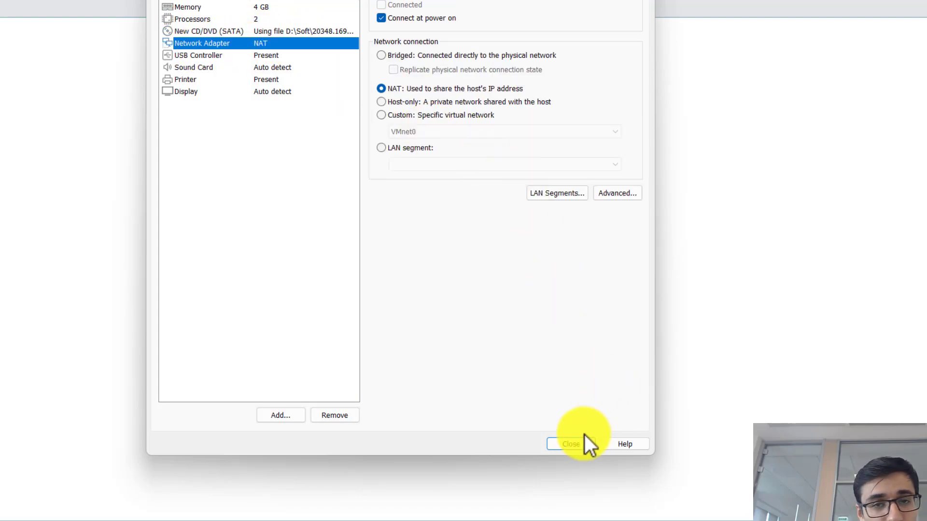
Close the hardware customization and finish creating the virtual machine.
click(571, 444)
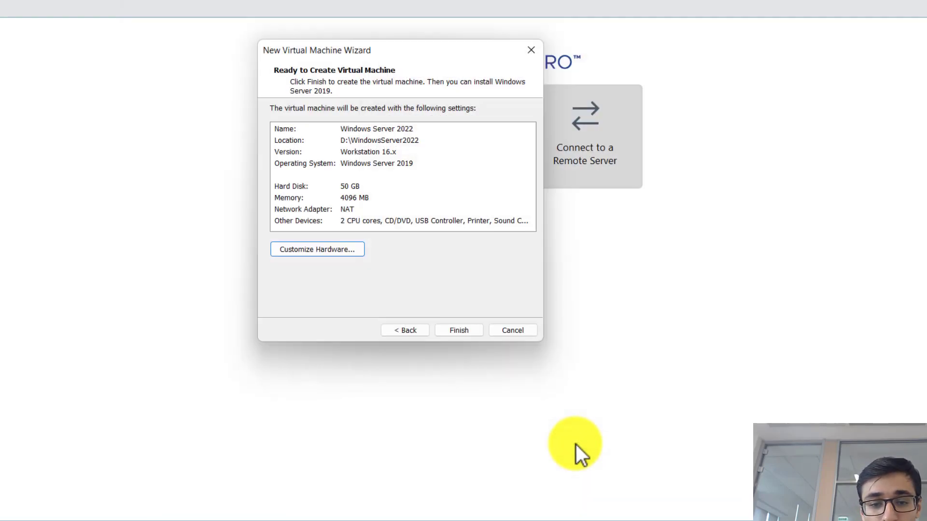
click(450, 328)
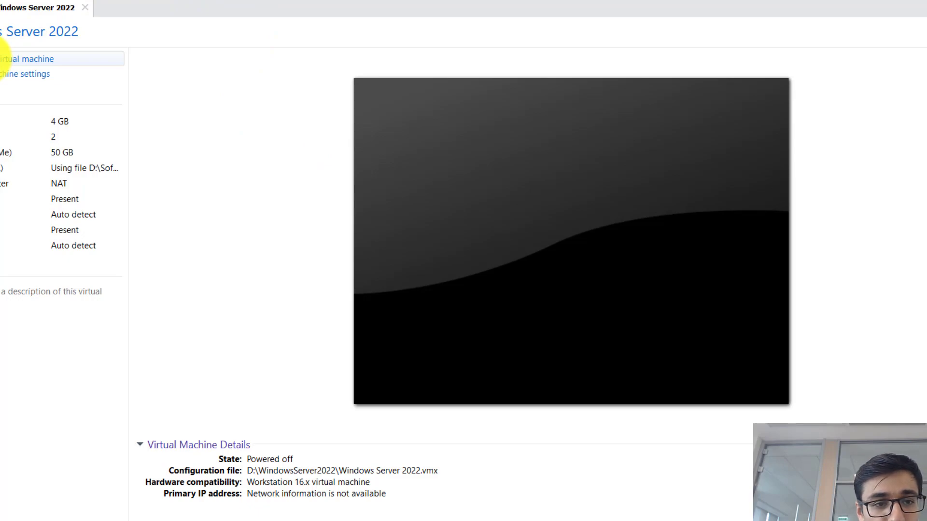
Power on the Windows Server 2022 virtual machine, permanently dismiss the side channel mitigations hint, and boot from the installation DVD.
click(4, 60)
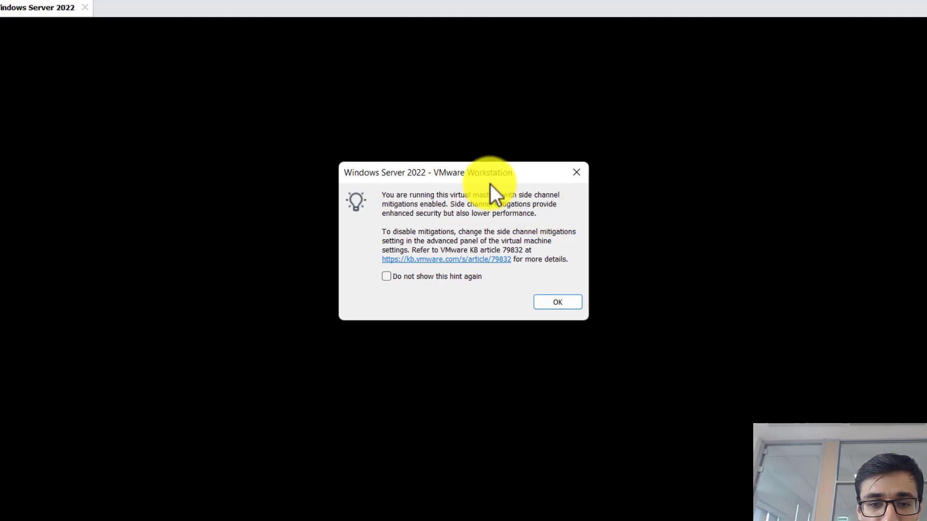
click(387, 277)
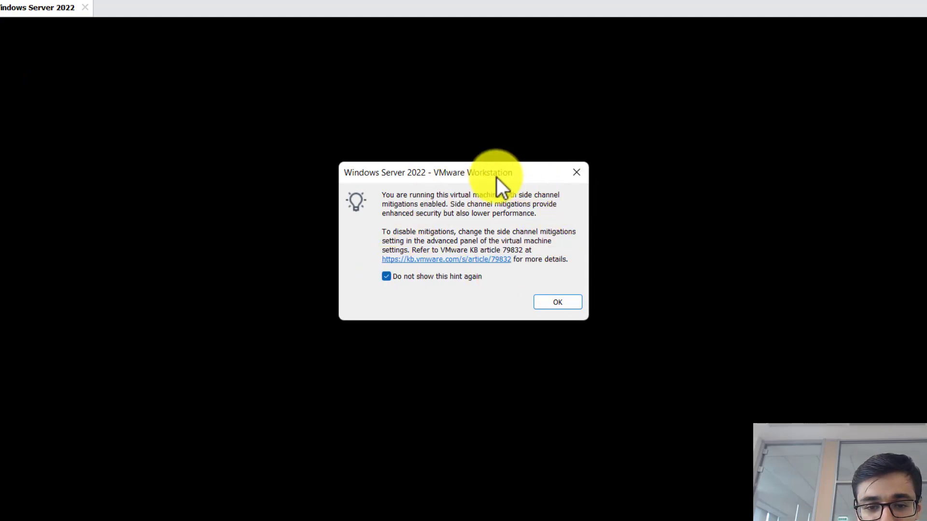
click(554, 304)
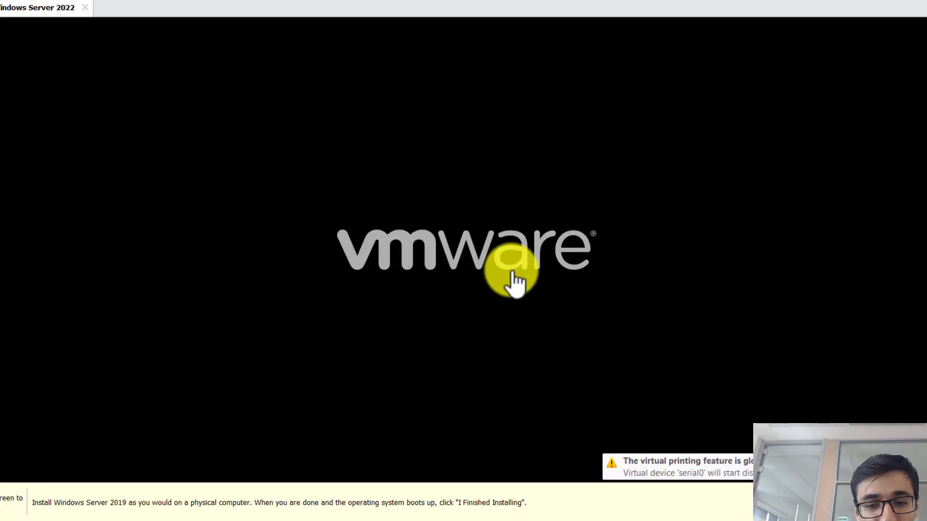
click(513, 273)
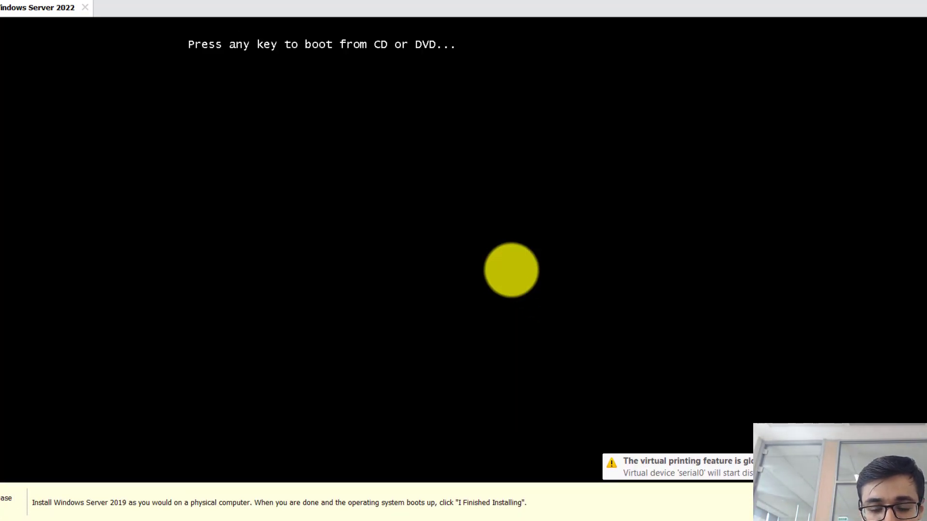
key(Return)
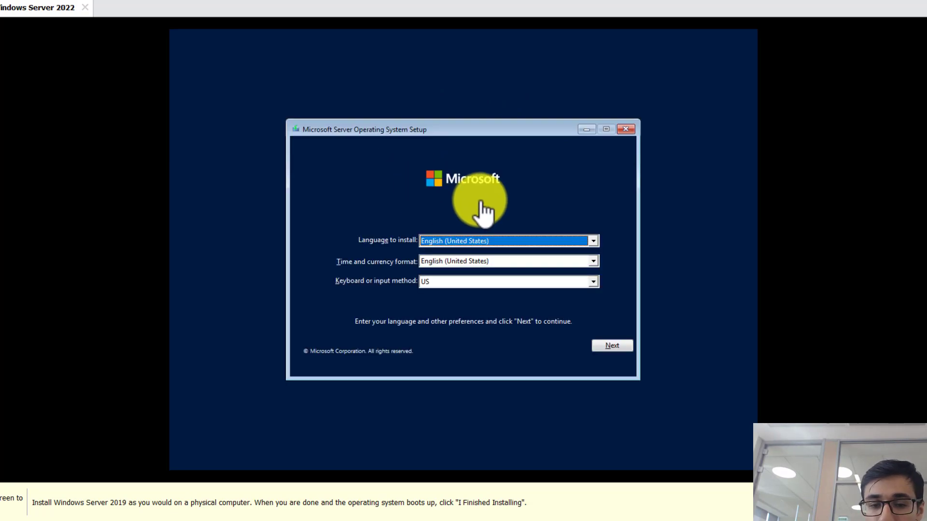
Start the installation with the default English (United States) and US keyboard settings, choosing Windows Server 2022 Standard Evaluation (Desktop Experience).
click(609, 346)
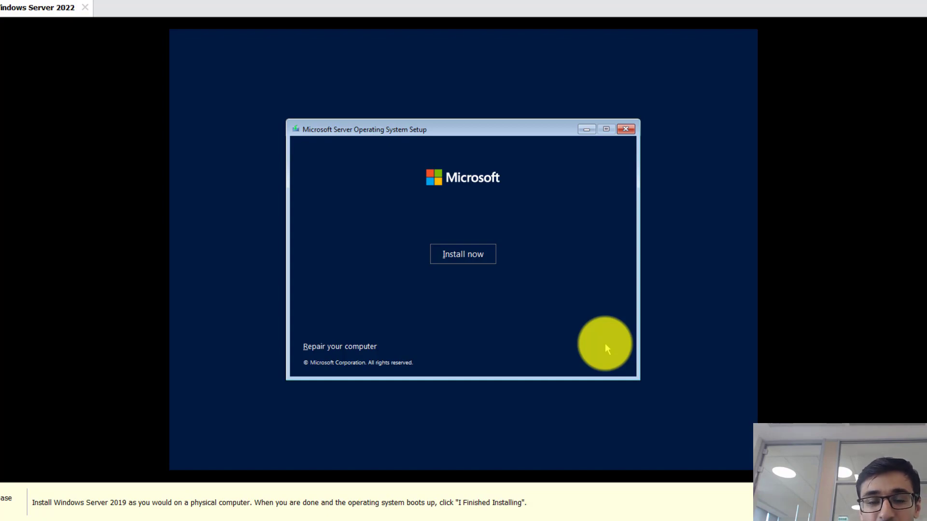
click(464, 255)
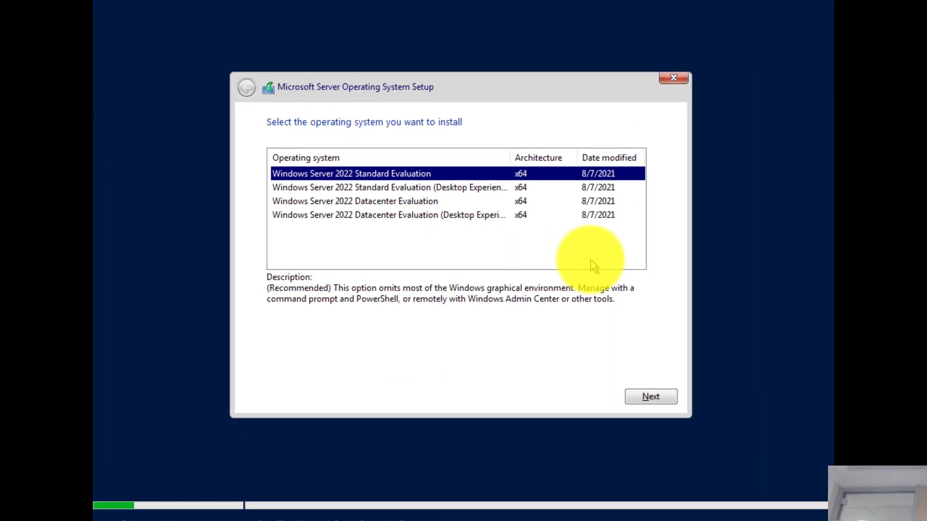
mouse_move(510, 158)
mouse_down()
mouse_move(538, 156)
mouse_move(523, 157)
mouse_up()
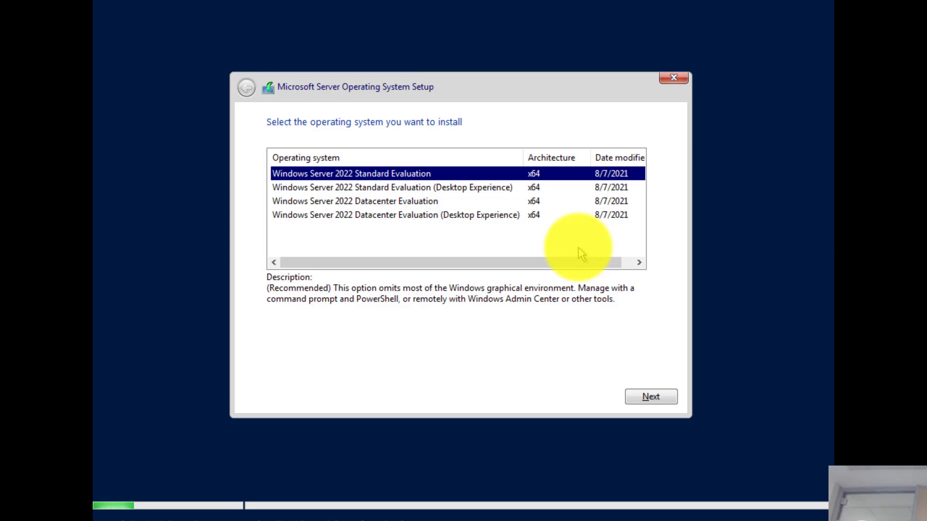
click(485, 193)
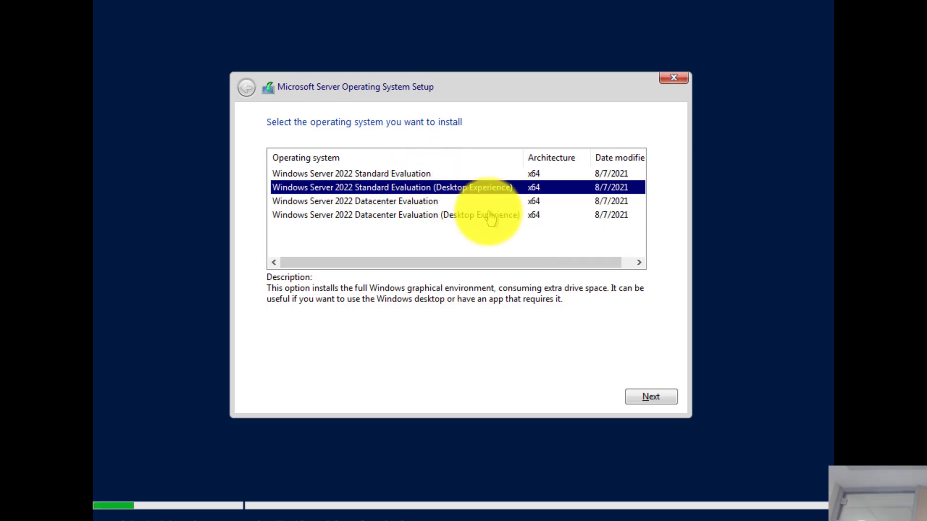
click(411, 174)
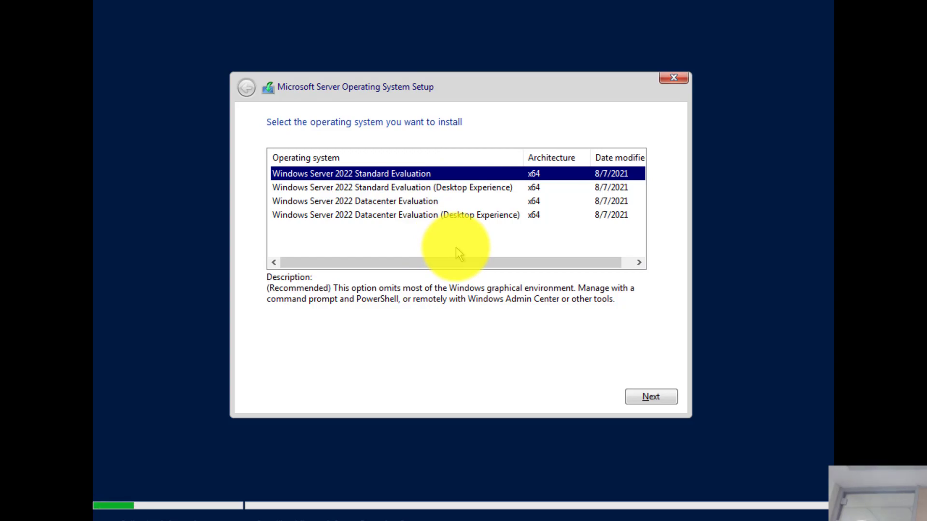
click(412, 190)
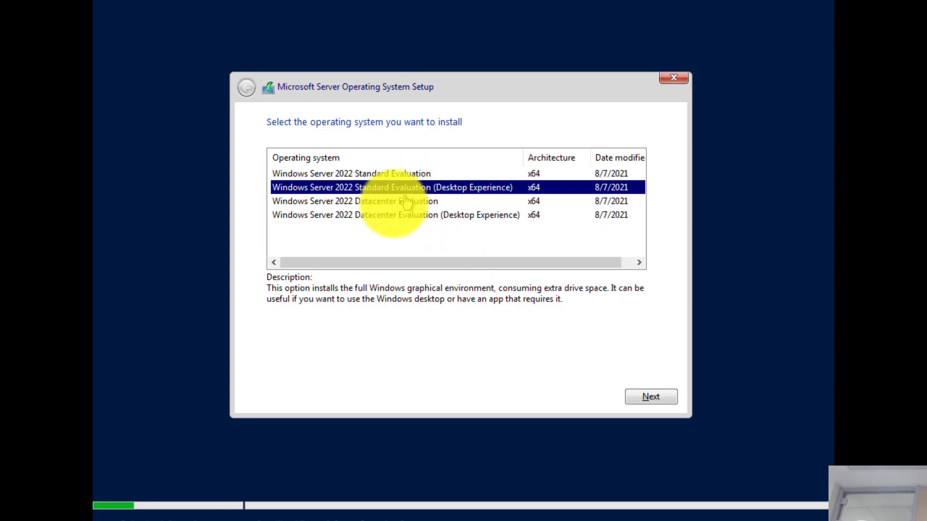
click(376, 223)
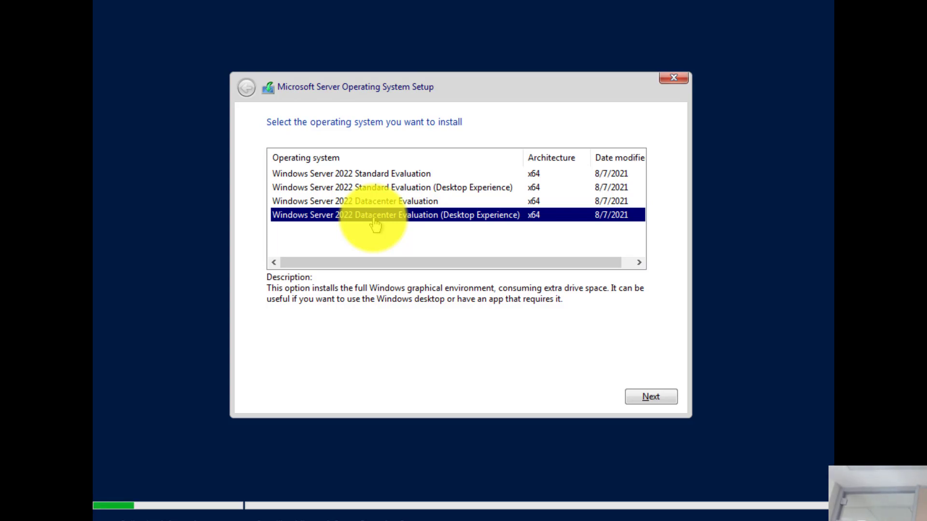
click(382, 187)
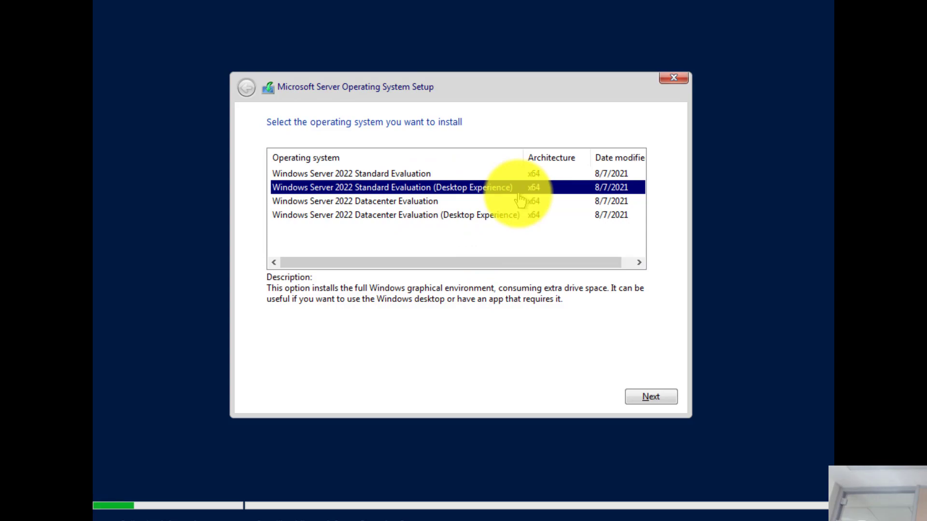
click(635, 396)
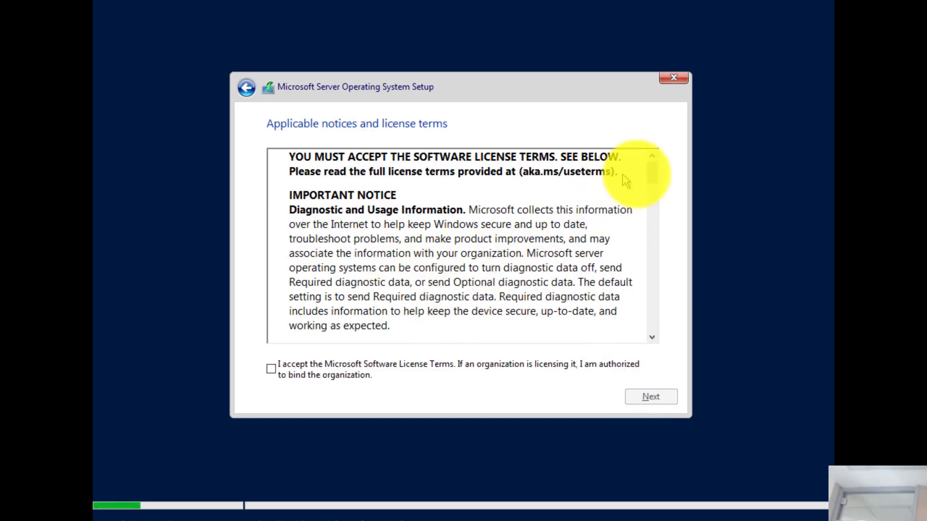
Accept the Microsoft Software License Terms and choose the Custom installation of the Microsoft Server Operating System only.
drag(653, 175, 644, 334)
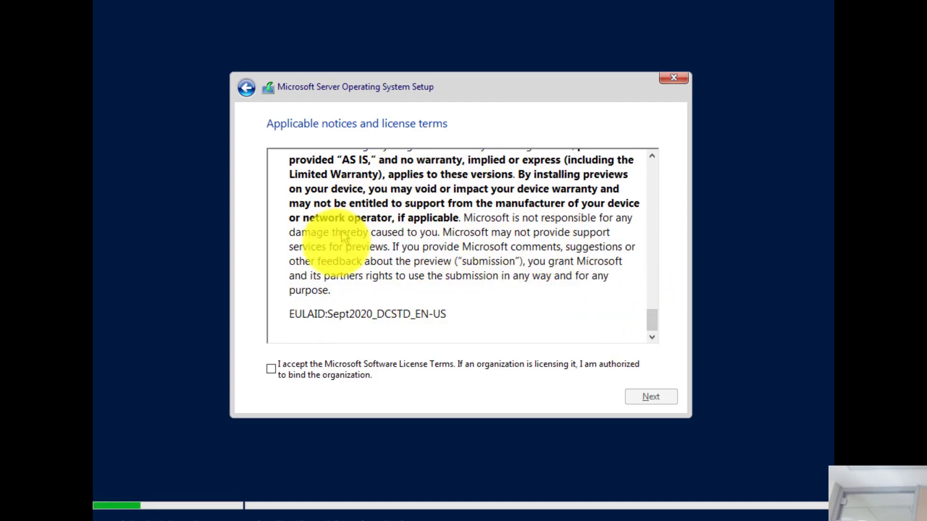
click(271, 370)
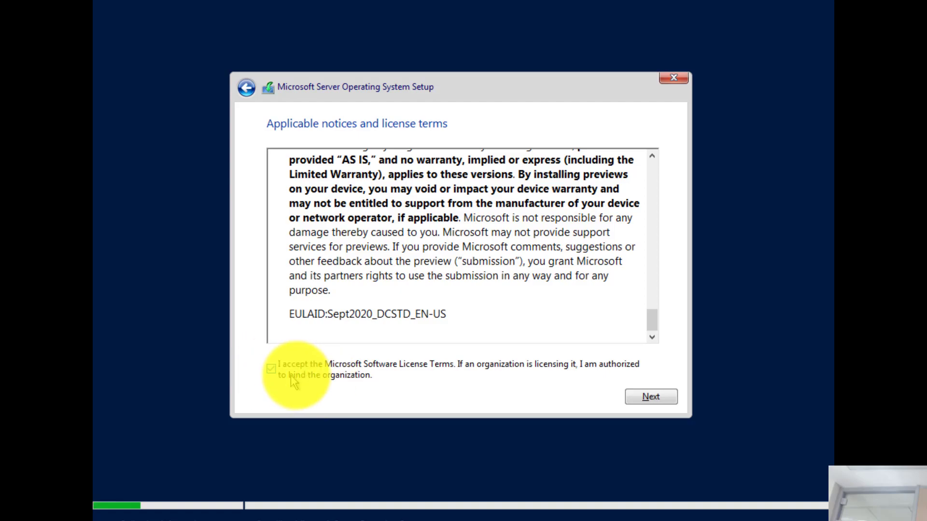
click(650, 397)
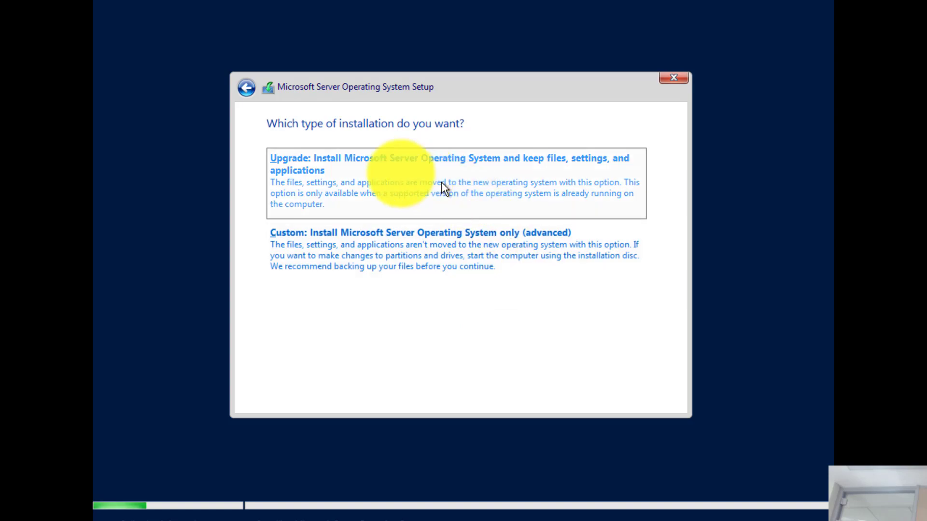
click(372, 267)
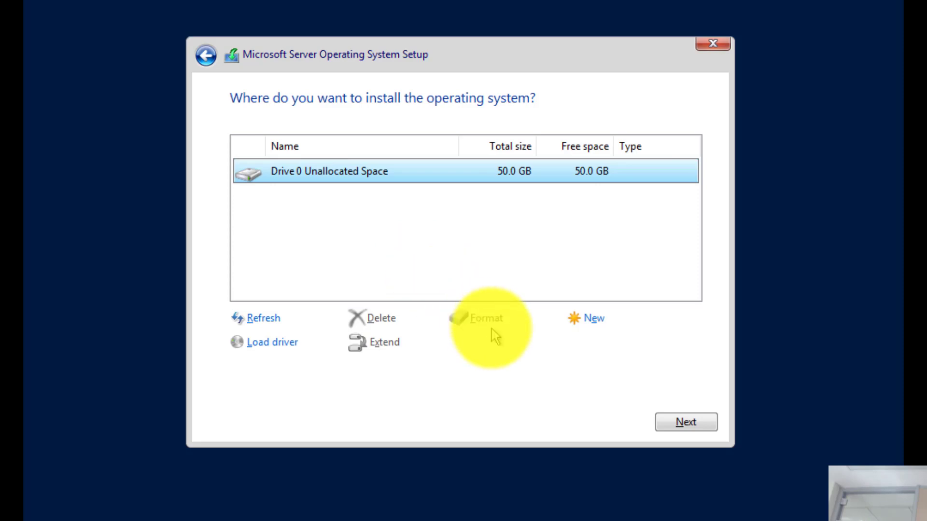
Create a new 51200 MB partition from Drive 0's unallocated space, allowing the additional system partitions.
click(687, 423)
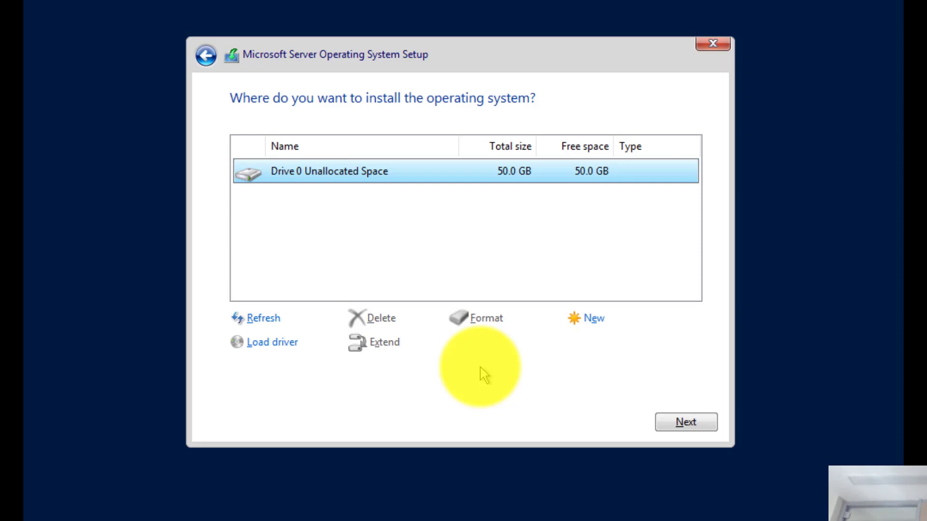
click(593, 327)
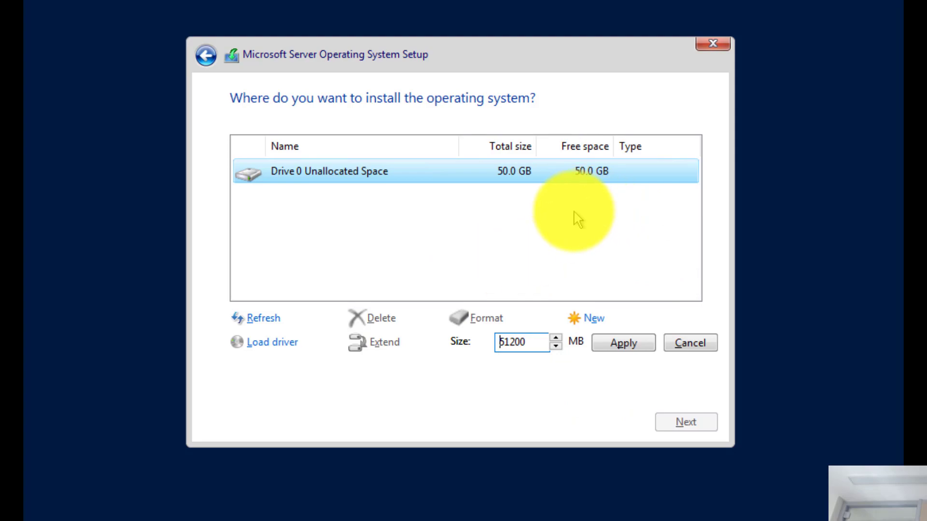
click(598, 344)
click(613, 342)
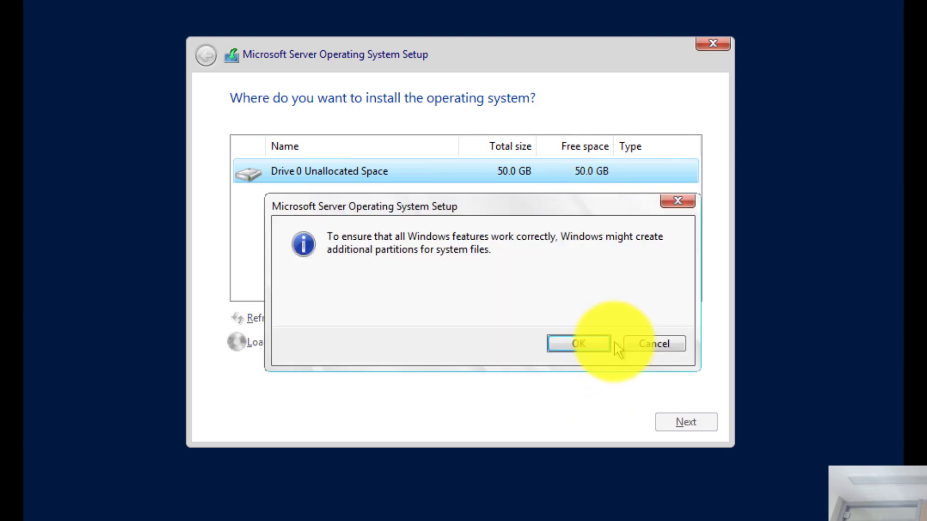
click(582, 344)
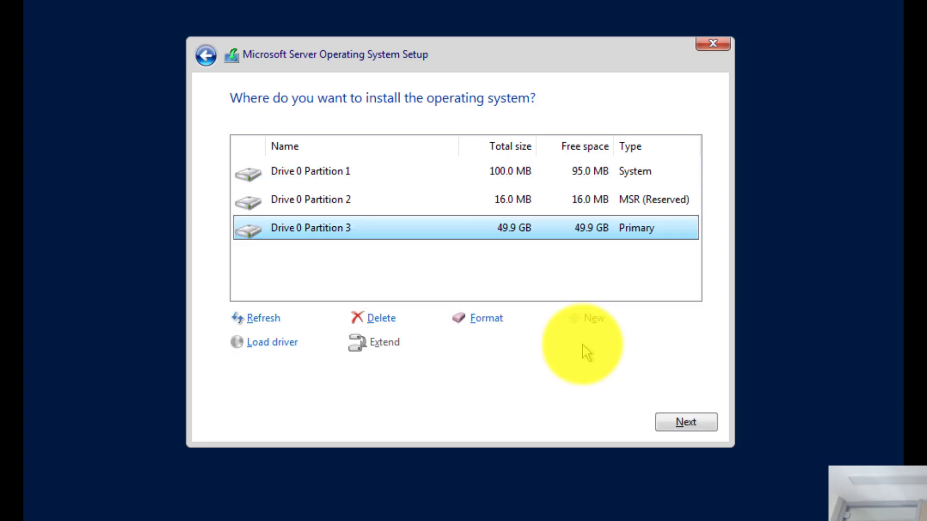
Format the primary partition, Drive 0 Partition 3, and proceed with installing the operating system on it.
click(354, 177)
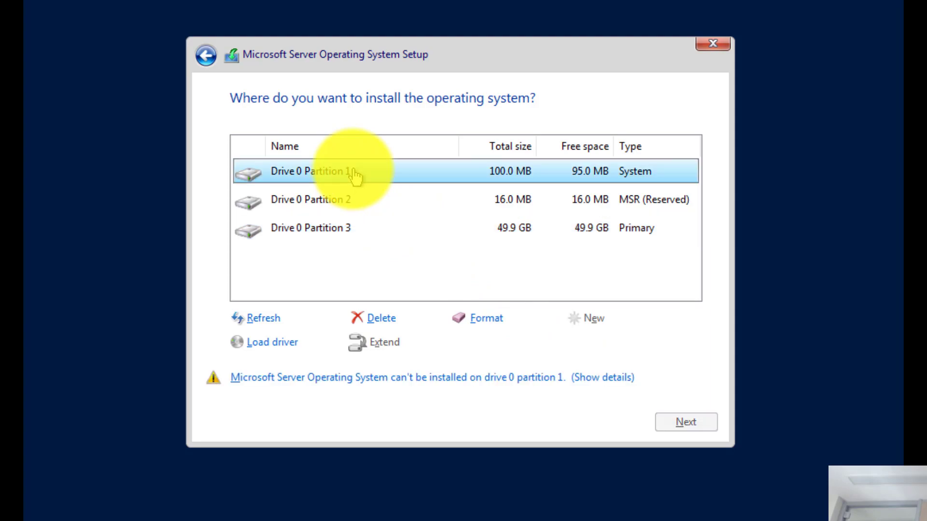
click(342, 199)
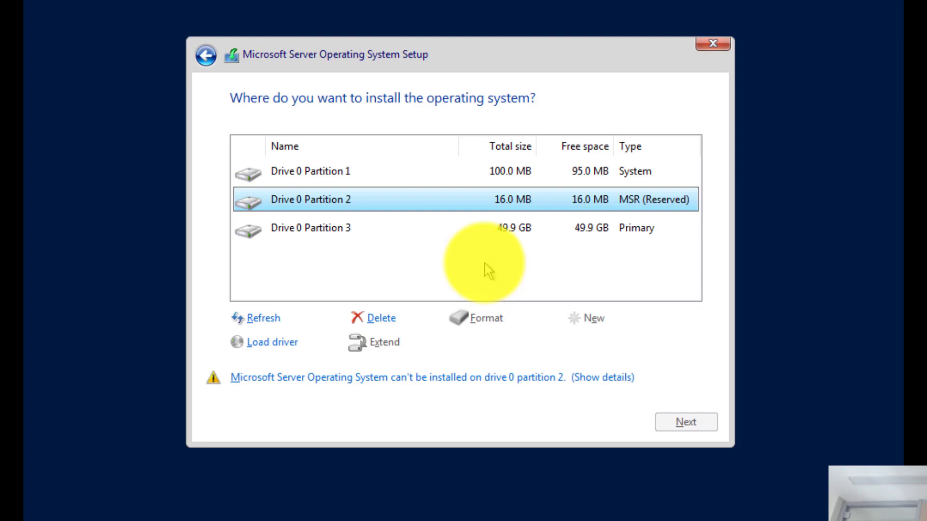
click(640, 236)
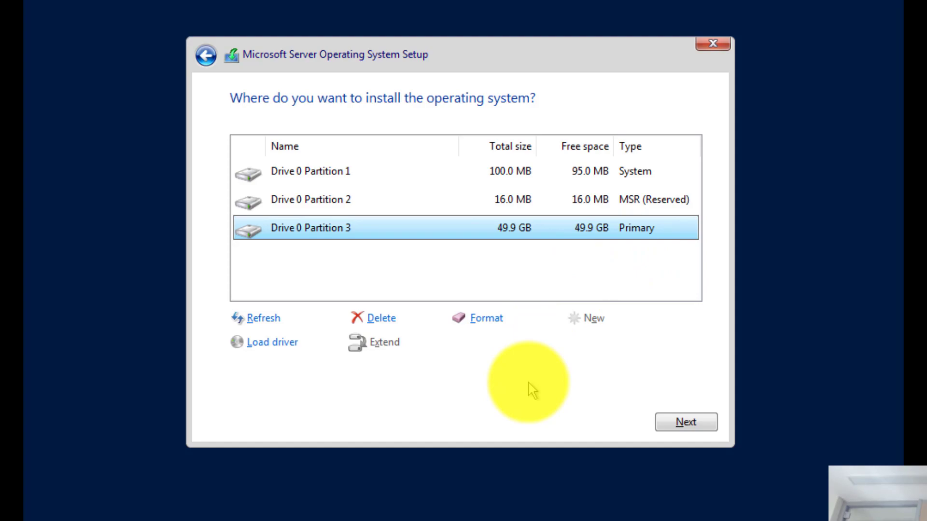
click(497, 320)
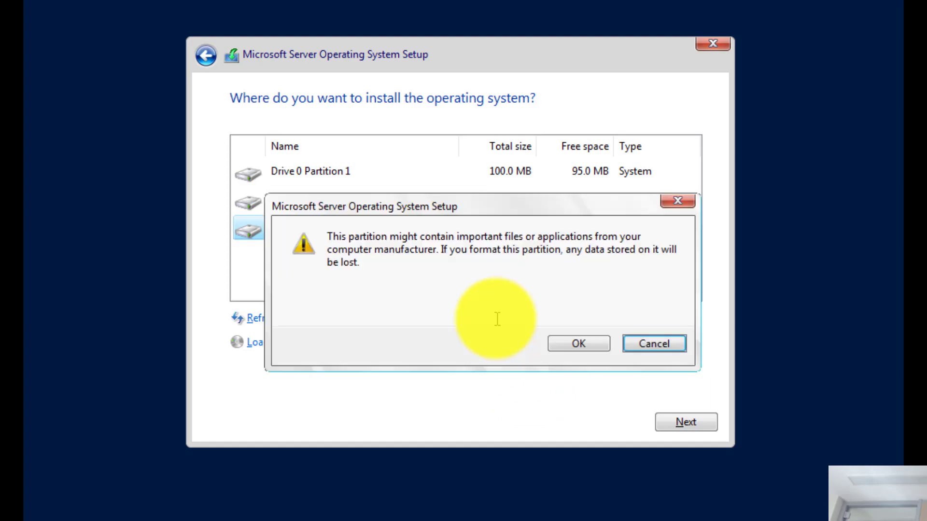
click(569, 342)
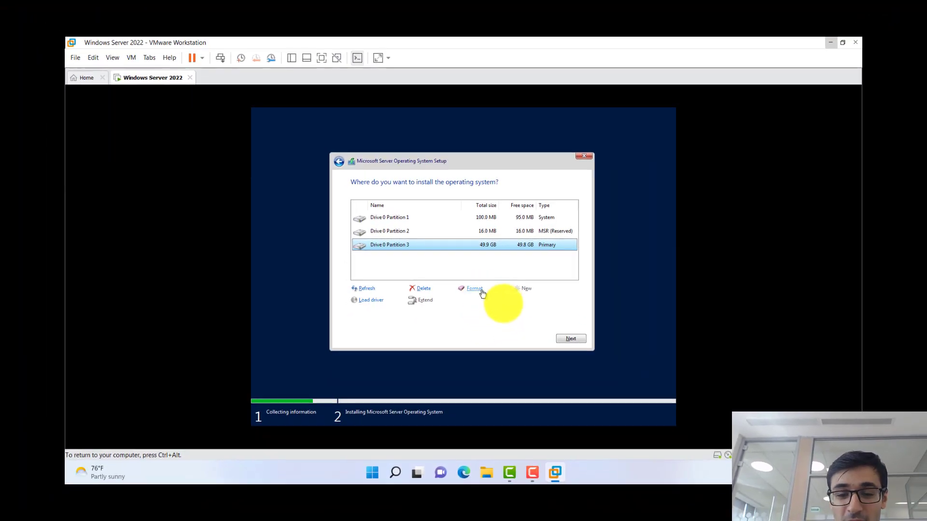
click(566, 340)
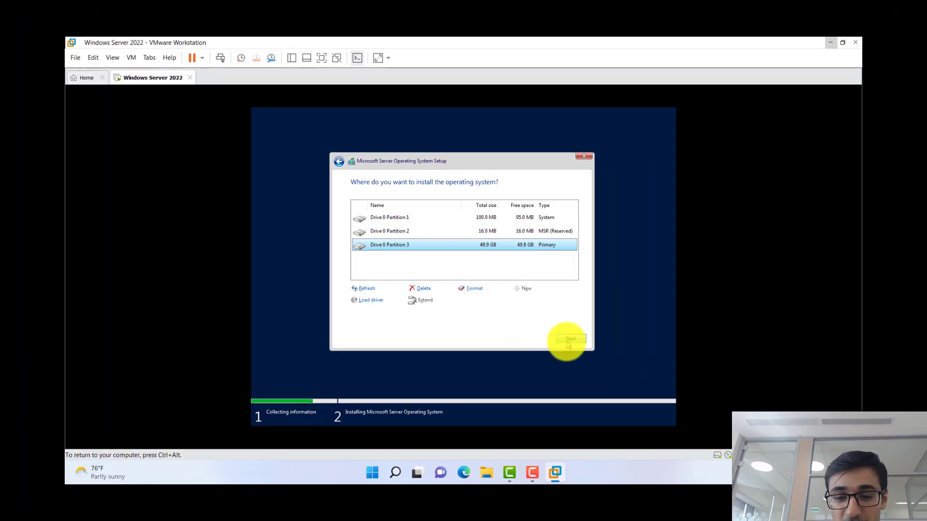